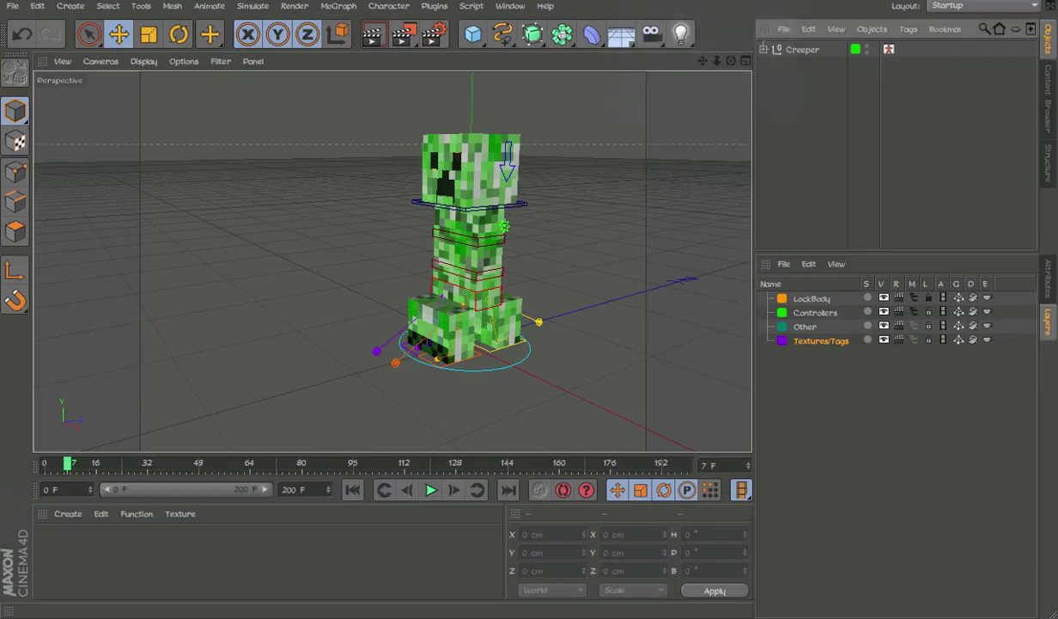
# - Examine the Creeper rig's head, face and body from the front and the side
pyautogui.keyDown('alt'); pyautogui.moveTo(486, 259); pyautogui.dragTo(551, 265); pyautogui.keyUp('alt')
pyautogui.keyDown('alt'); pyautogui.moveTo(463, 249); pyautogui.dragTo(572, 251); pyautogui.keyUp('alt')
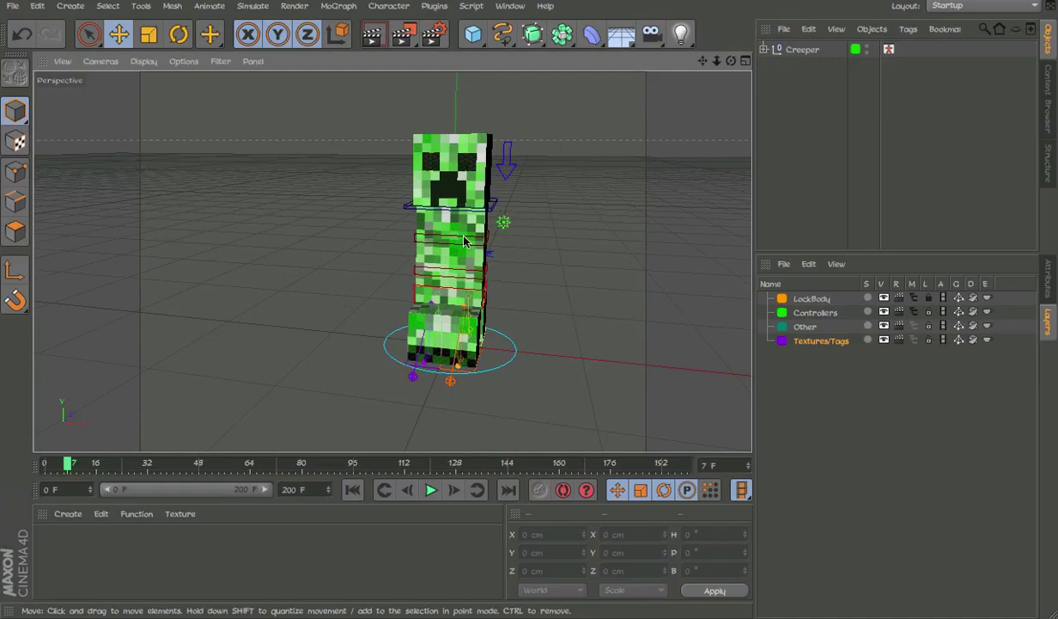
pyautogui.scroll(5, 430, 171)
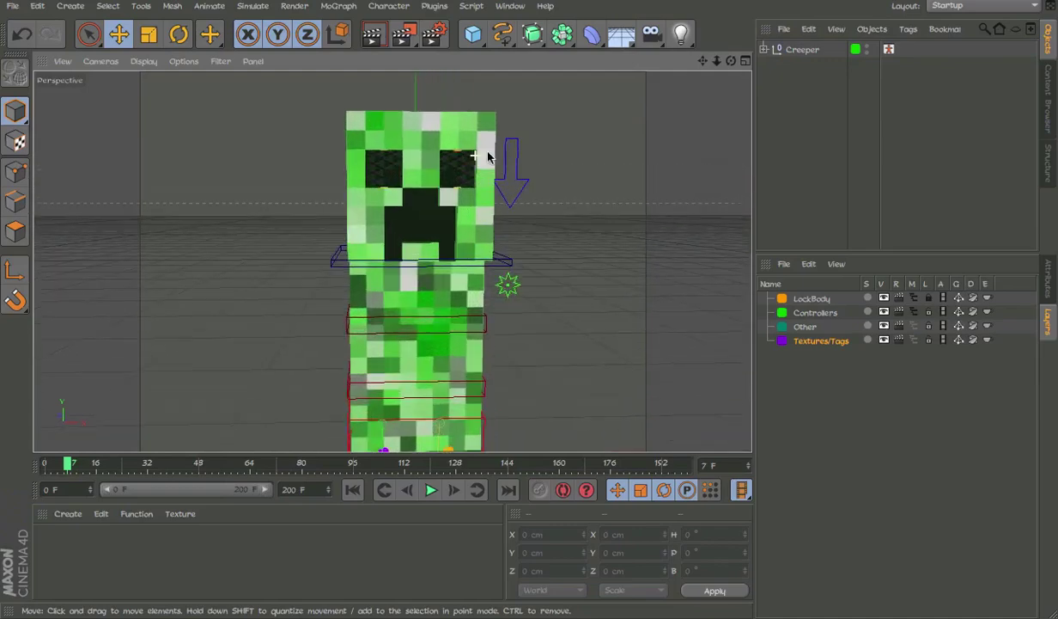
pyautogui.keyDown('alt'); pyautogui.moveTo(468, 177); pyautogui.dragTo(464, 172); pyautogui.keyUp('alt')
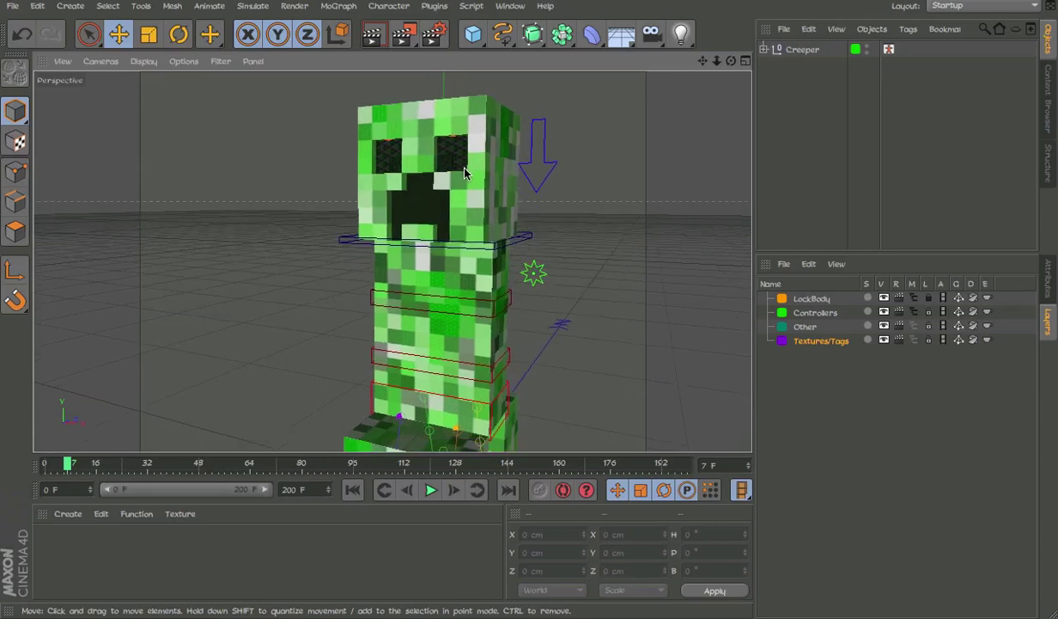
pyautogui.keyDown('alt'); pyautogui.moveTo(512, 226); pyautogui.dragTo(495, 225); pyautogui.keyUp('alt')
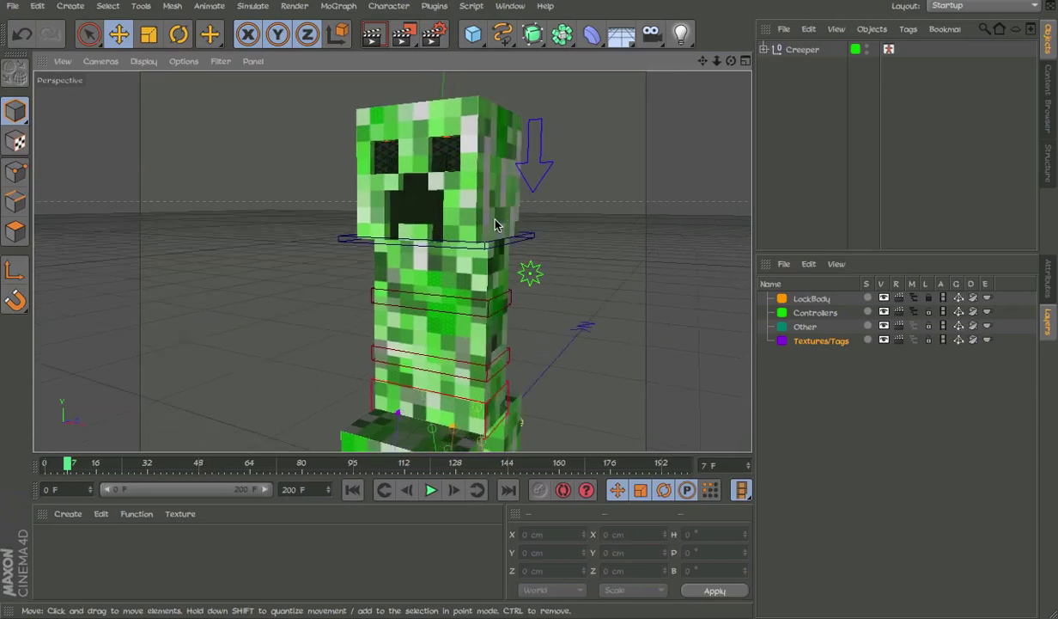
pyautogui.scroll(4, 468, 202)
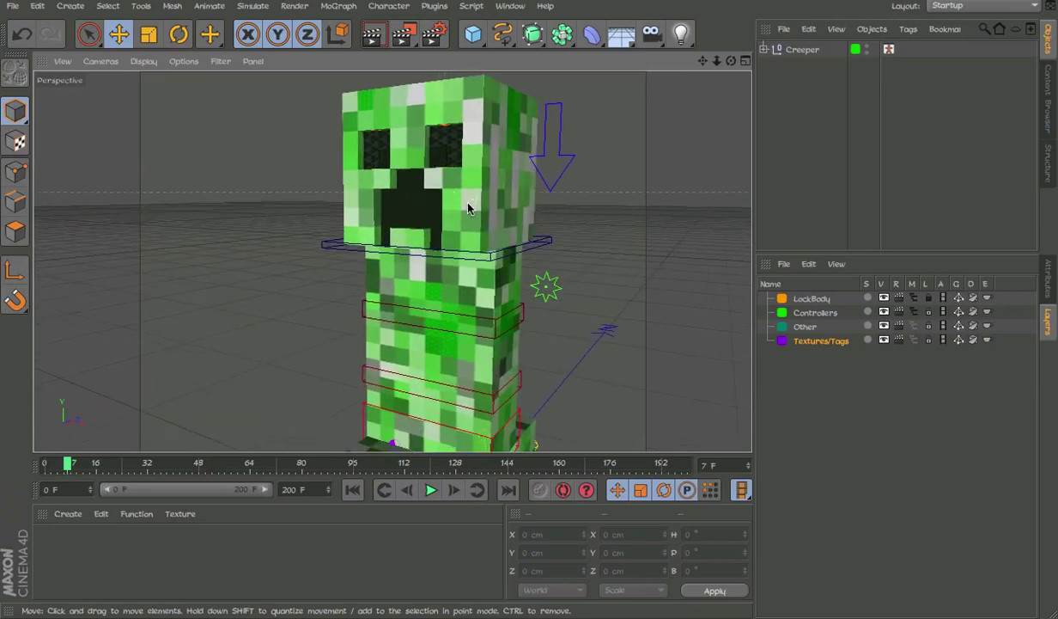
pyautogui.scroll(-2, 462, 206)
pyautogui.scroll(1, 473, 206)
pyautogui.keyDown('alt'); pyautogui.moveTo(472, 200); pyautogui.dragTo(466, 265); pyautogui.keyUp('alt')
# - Open the CreeperTextures folder on the desktop to check its texture files, and close it again
pyautogui.press('F11')
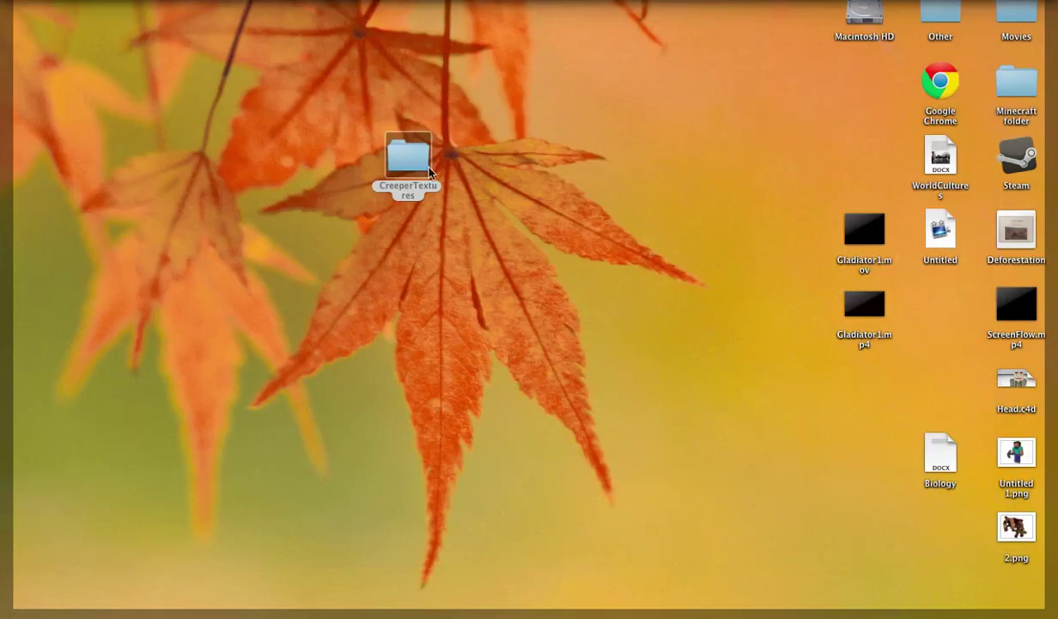
pyautogui.doubleClick(405, 156)
pyautogui.moveTo(438, 237); pyautogui.dragTo(698, 252)
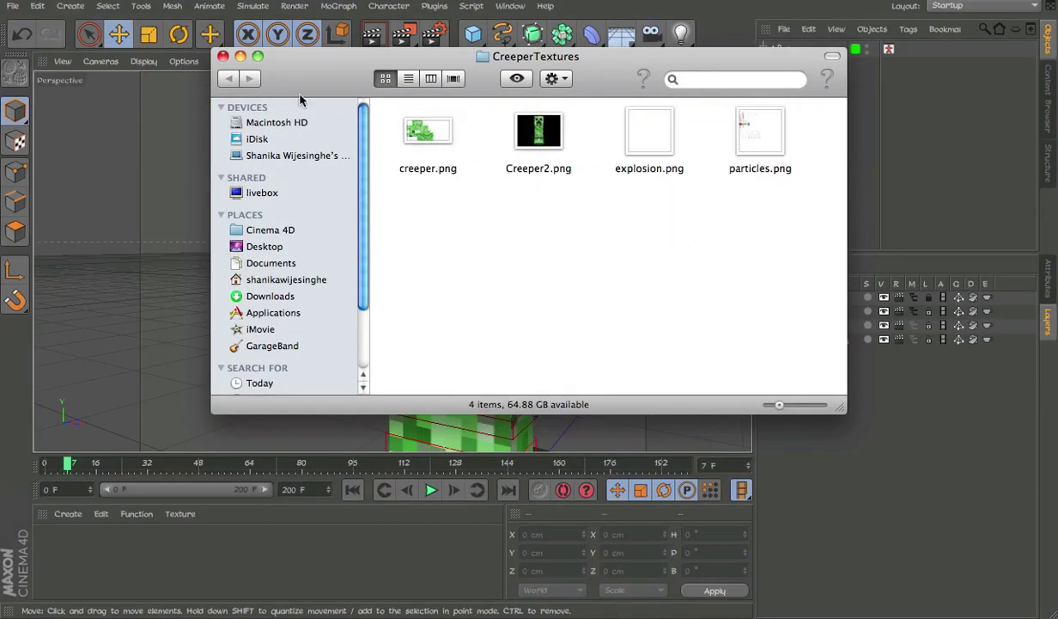
pyautogui.click(221, 56)
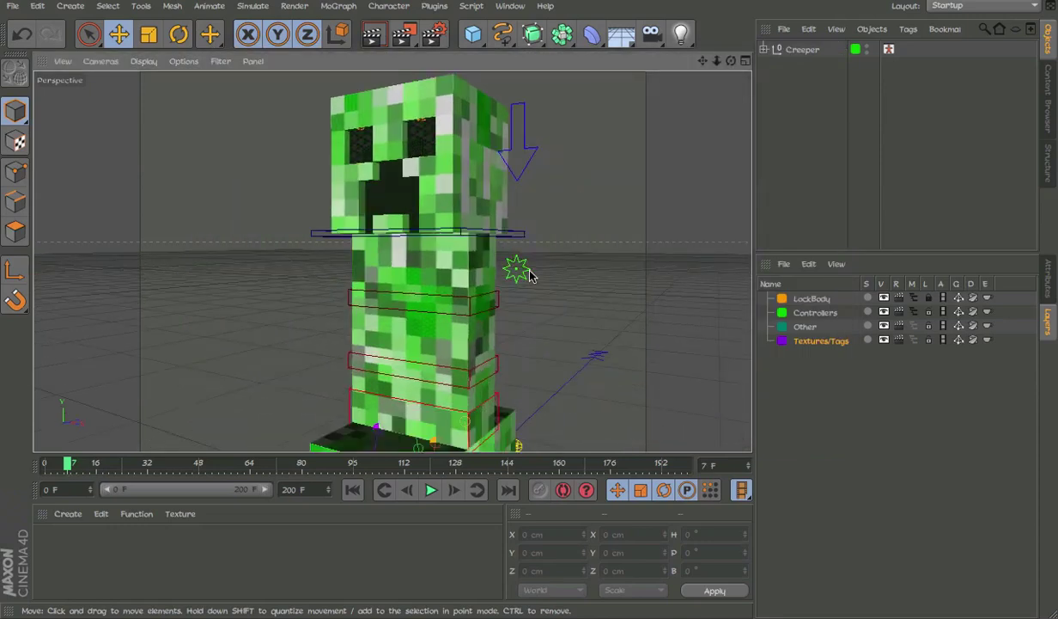
# - Show the User Data of the green star-shaped explosion control beside the Creeper
pyautogui.click(517, 271)
pyautogui.click(1045, 296)
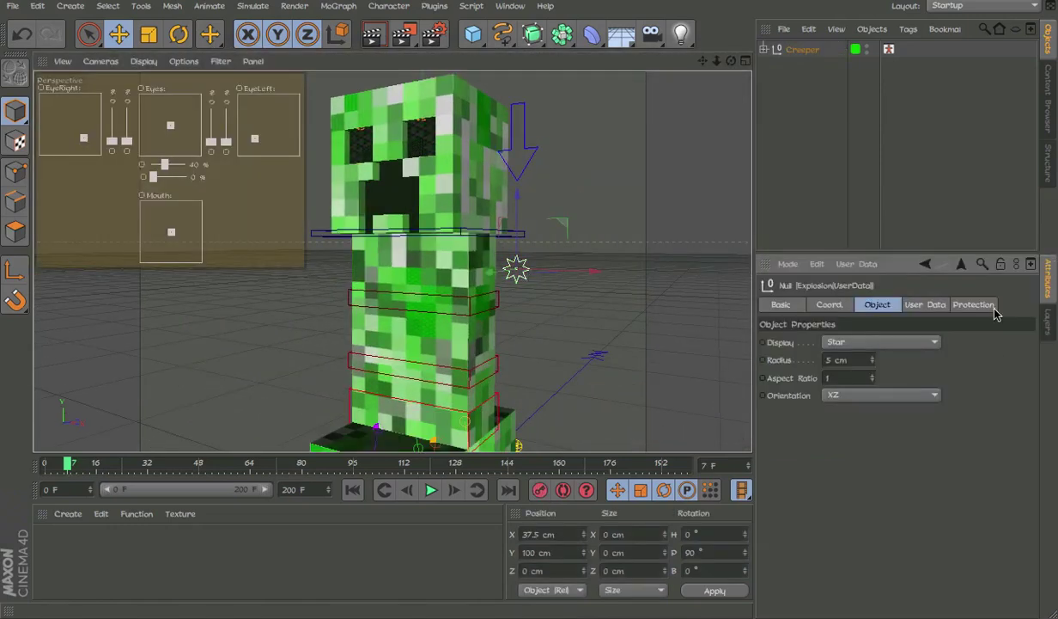
pyautogui.click(925, 305)
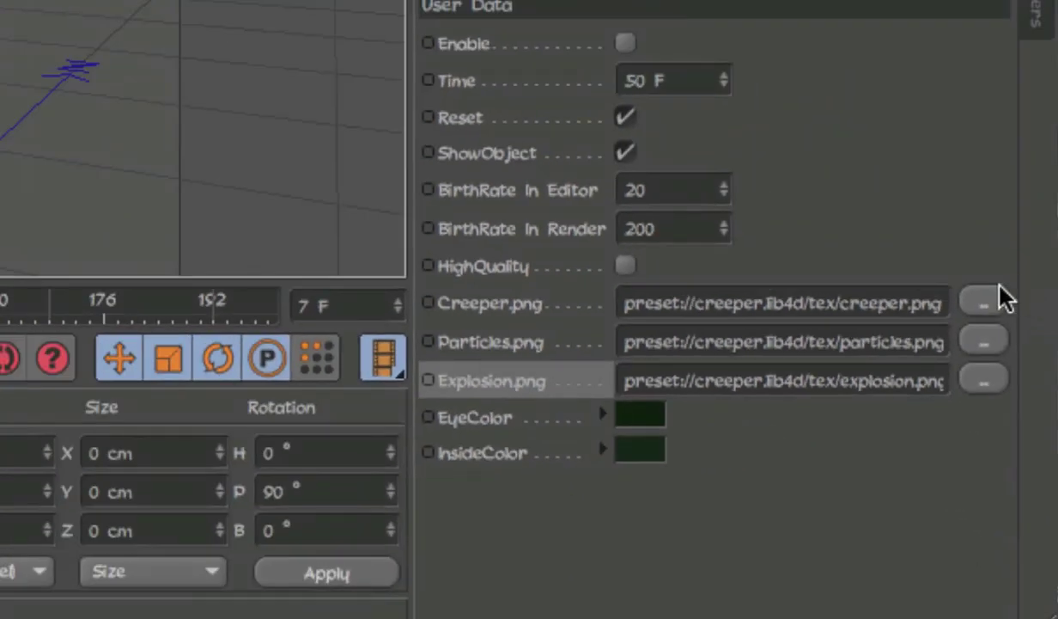
# - Browse for the Creeper.png texture, select creeper.png in the CreeperTextures folder, and cancel the file selection
pyautogui.click(999, 300)
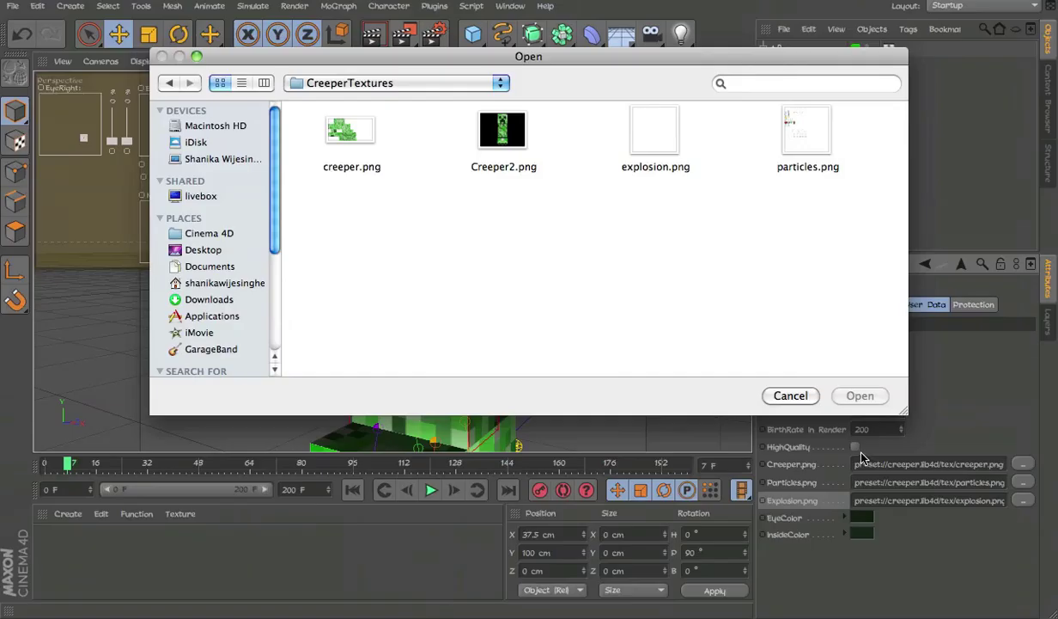
pyautogui.click(353, 145)
pyautogui.click(498, 138)
pyautogui.click(352, 131)
pyautogui.click(791, 394)
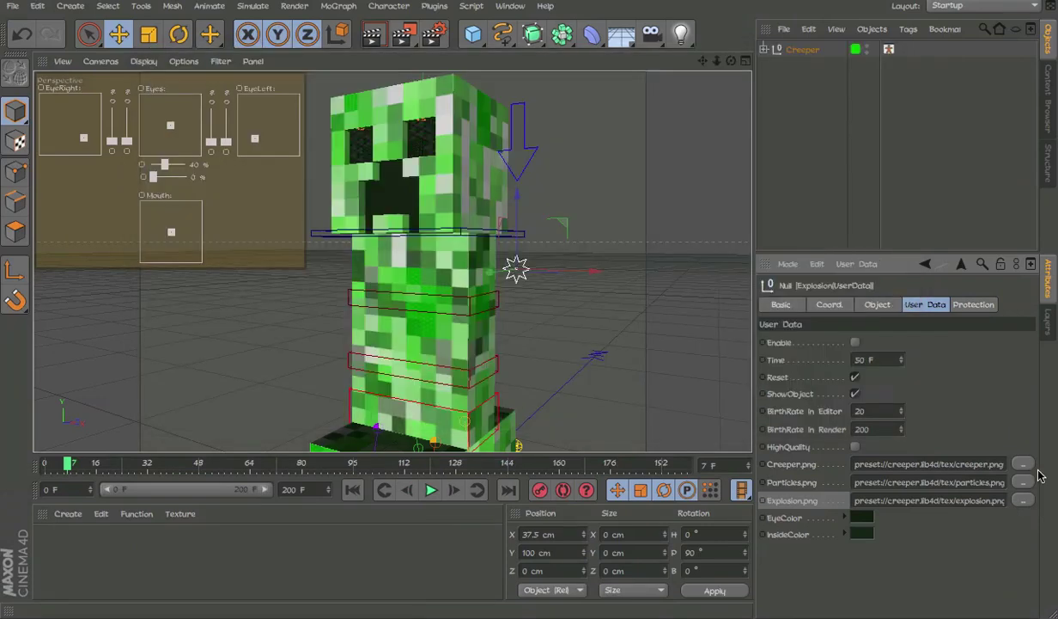
# - Browse for the Particles.png and Explosion.png textures, cancelling each file selection
pyautogui.click(1023, 483)
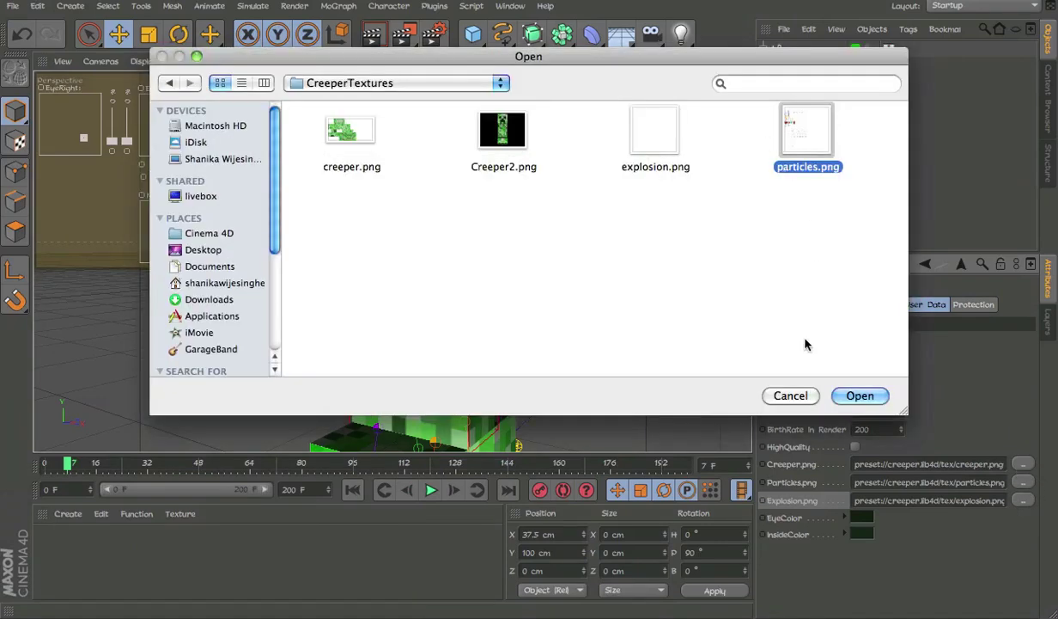
pyautogui.click(789, 397)
pyautogui.click(1021, 500)
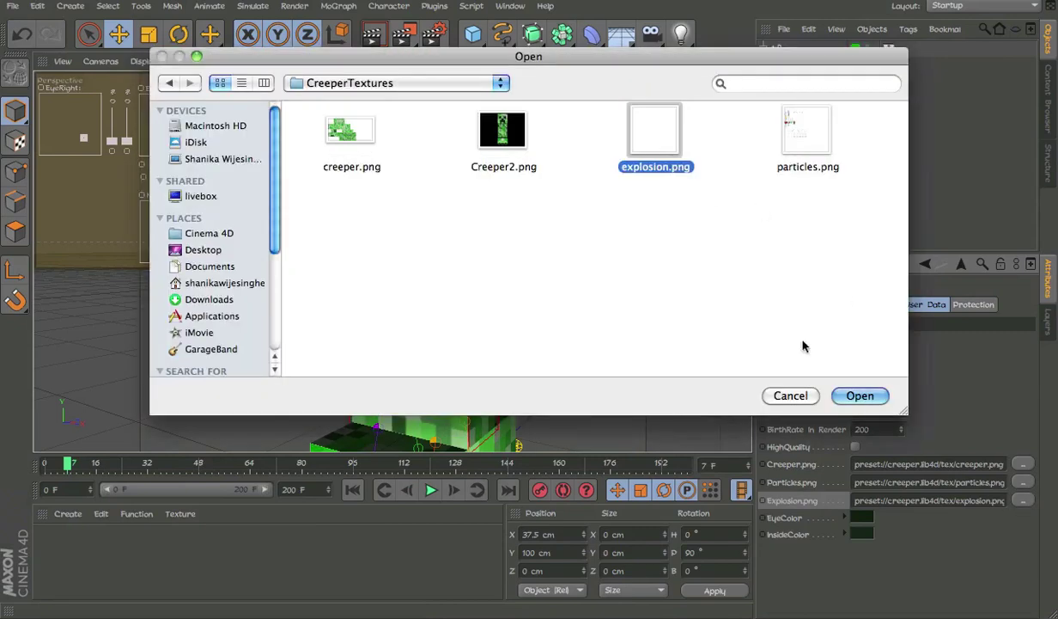
pyautogui.click(797, 398)
# - Open the Creeper's Visual Selector tag and switch its setup to Edit mode
pyautogui.doubleClick(887, 52)
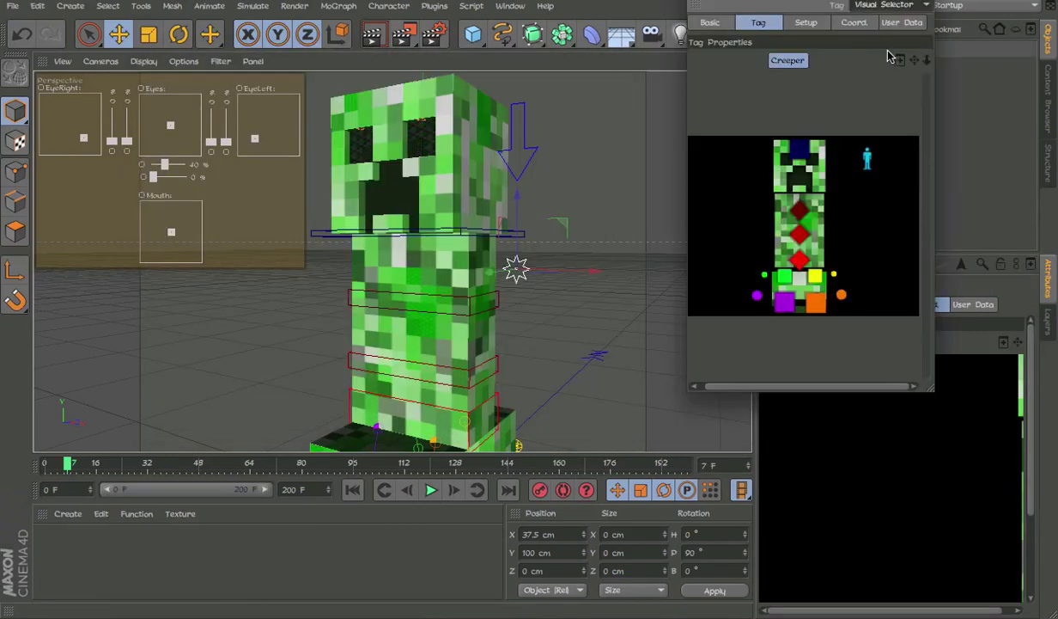
pyautogui.click(808, 23)
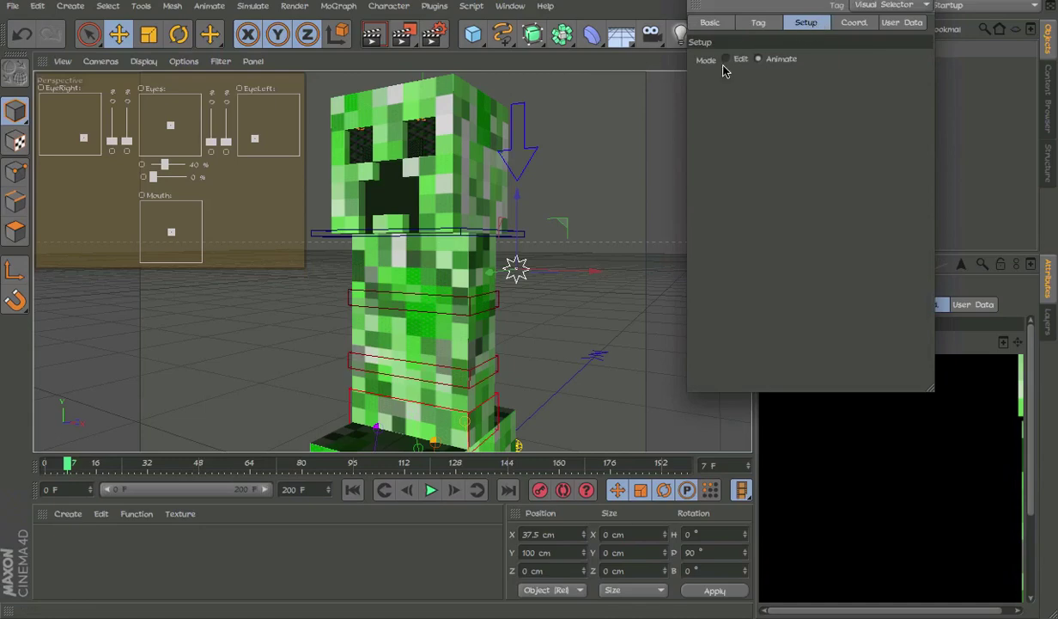
pyautogui.click(726, 60)
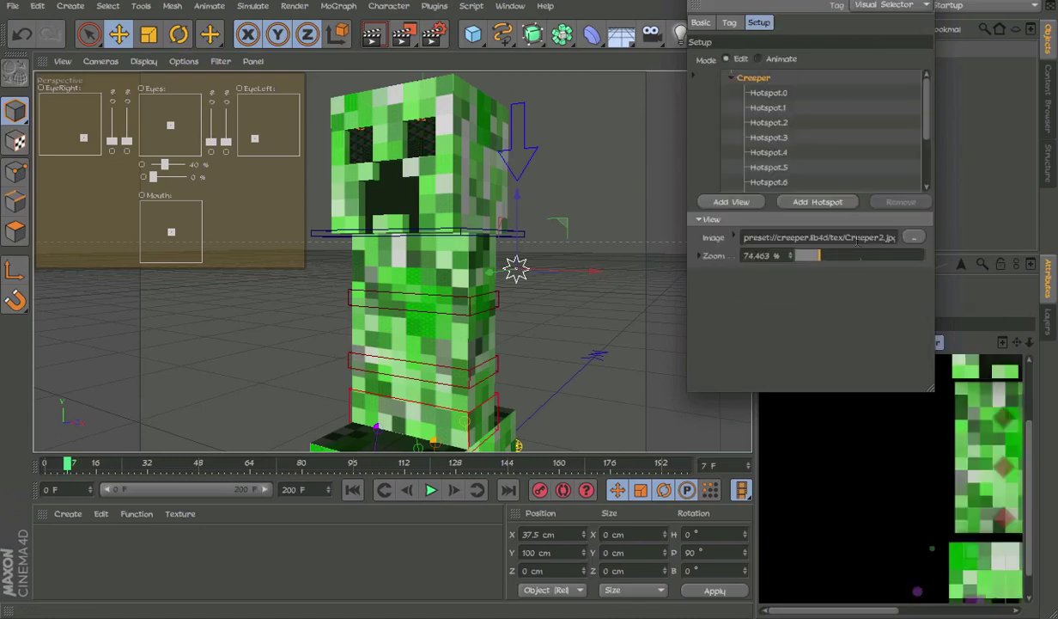
# - Choose Creeper2.png as the image of the Visual Selector's Creeper view
pyautogui.click(912, 241)
pyautogui.doubleClick(516, 136)
pyautogui.click(576, 210)
# - Return the Visual Selector setup to Animate mode, check its Creeper view and close the selector window
pyautogui.click(754, 57)
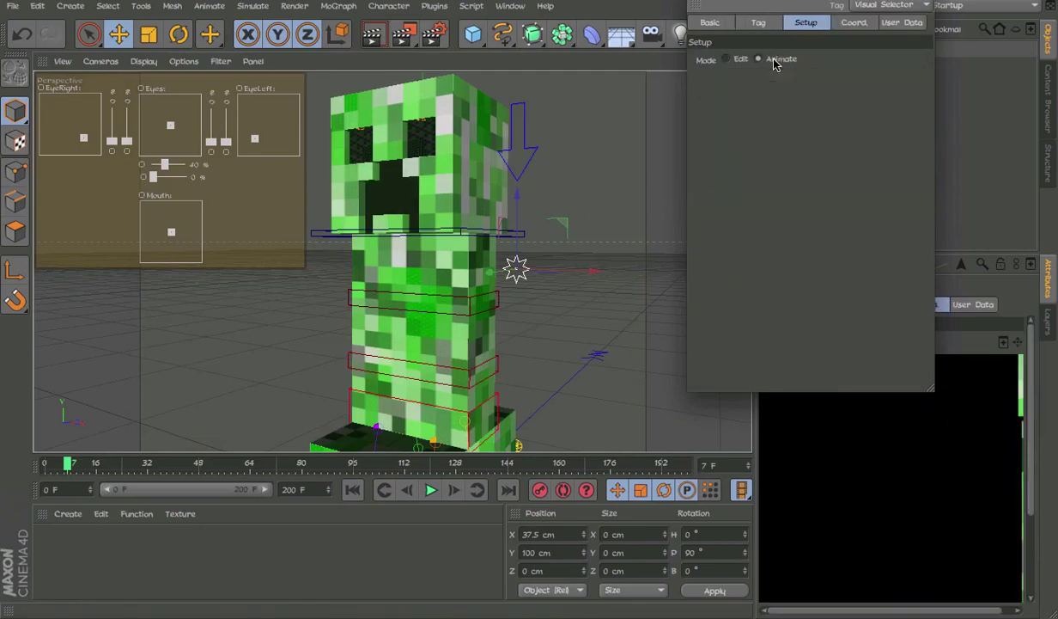
pyautogui.click(745, 24)
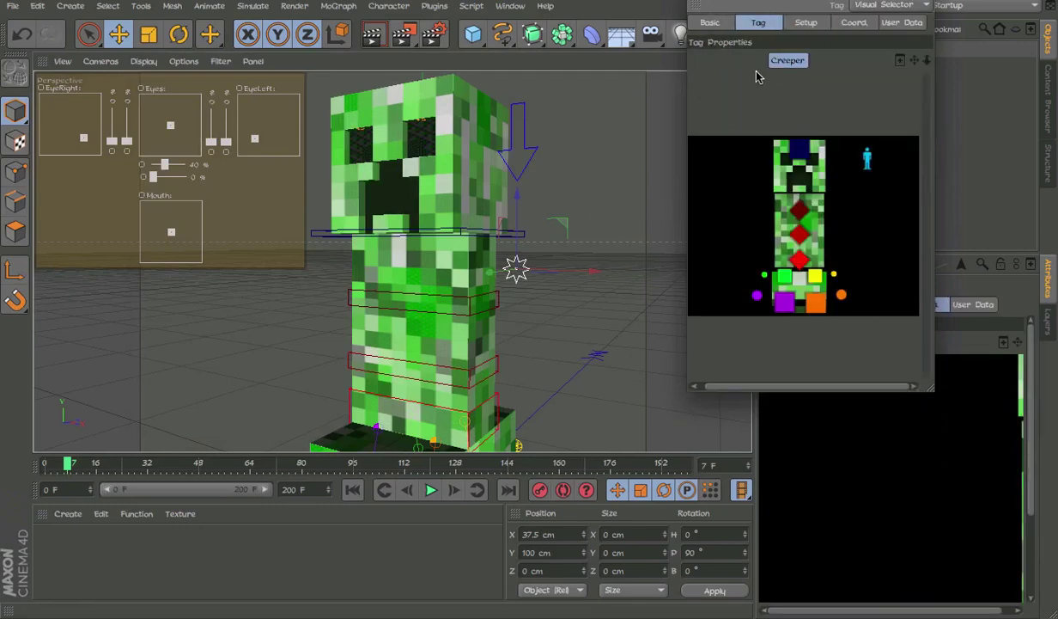
pyautogui.click(984, 5)
pyautogui.click(945, 141)
pyautogui.click(878, 129)
# - Try raising the orange foot controller to about Y 13 cm and Z -35 cm to bend the leg, and undo the move
pyautogui.keyDown('alt'); pyautogui.moveTo(593, 206); pyautogui.dragTo(524, 258); pyautogui.keyUp('alt')
pyautogui.keyDown('alt'); pyautogui.moveTo(524, 258); pyautogui.dragTo(562, 187, button='middle'); pyautogui.keyUp('alt')
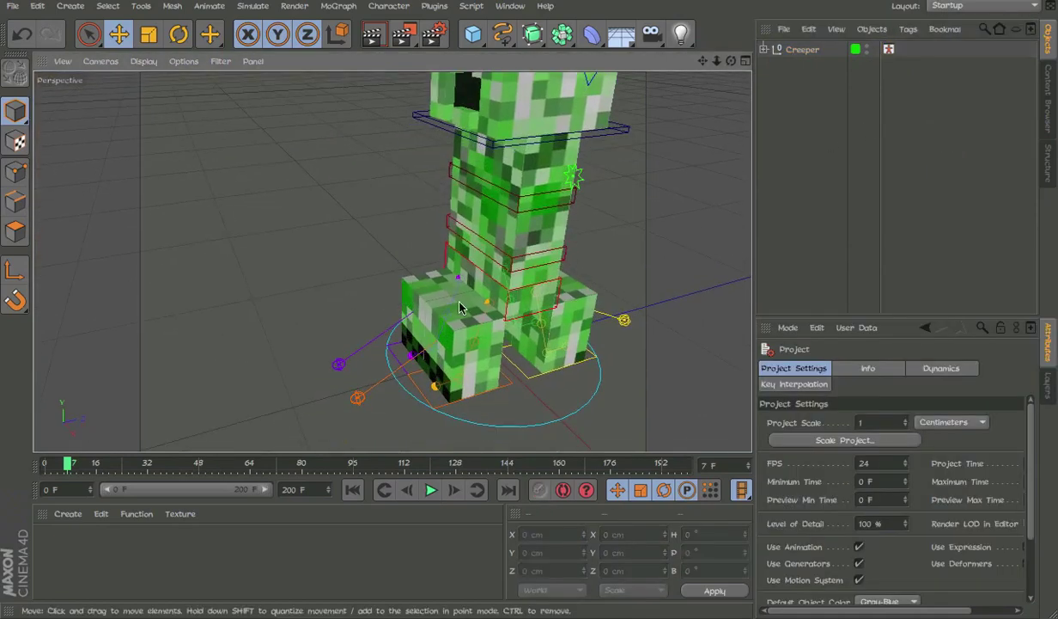
pyautogui.keyDown('alt'); pyautogui.moveTo(521, 421); pyautogui.dragTo(515, 346); pyautogui.keyUp('alt')
pyautogui.keyDown('alt'); pyautogui.moveTo(515, 347); pyautogui.dragTo(513, 336, button='middle'); pyautogui.keyUp('alt')
pyautogui.click(514, 384)
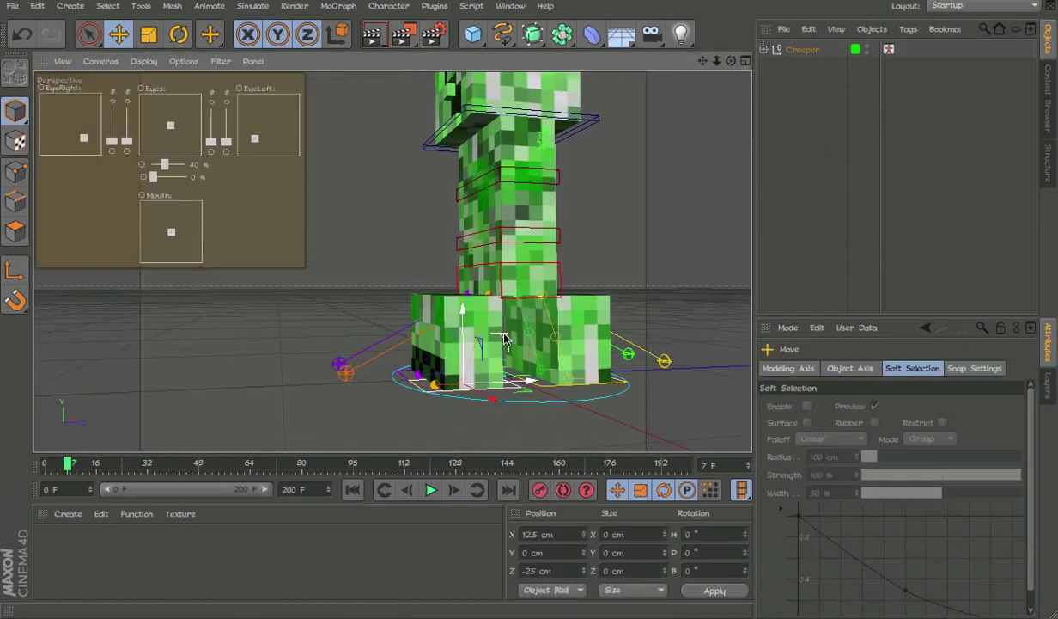
pyautogui.moveTo(505, 339); pyautogui.dragTo(350, 256)
pyautogui.scroll(4, 483, 283)
pyautogui.keyDown('alt'); pyautogui.moveTo(482, 361); pyautogui.dragTo(475, 300, button='middle'); pyautogui.keyUp('alt')
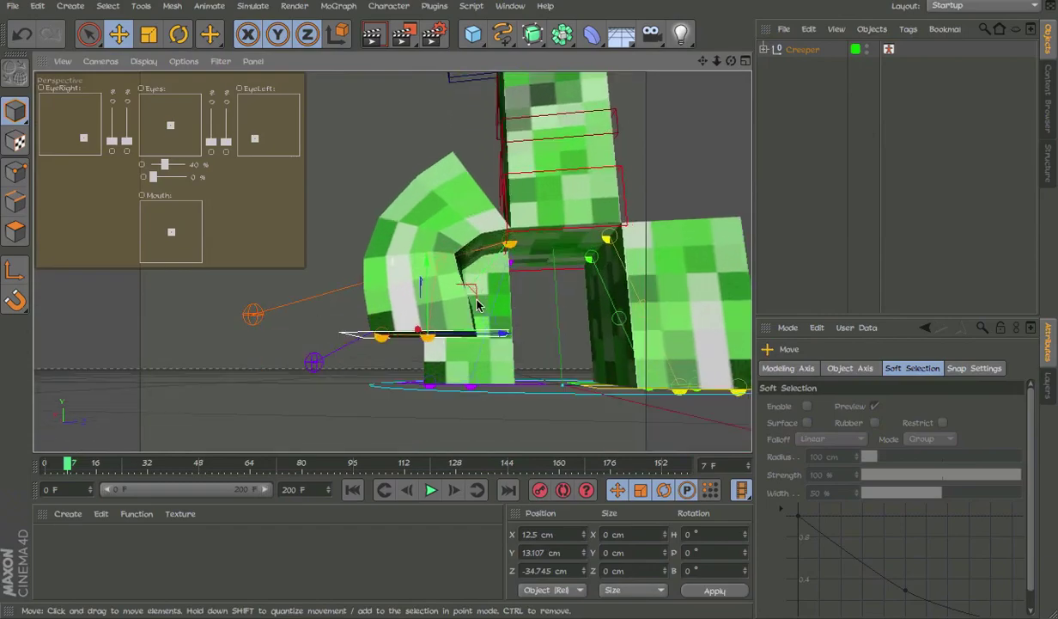
pyautogui.keyDown('alt'); pyautogui.moveTo(476, 300); pyautogui.dragTo(398, 310); pyautogui.keyUp('alt')
pyautogui.hotkey('ctrl', 'z')
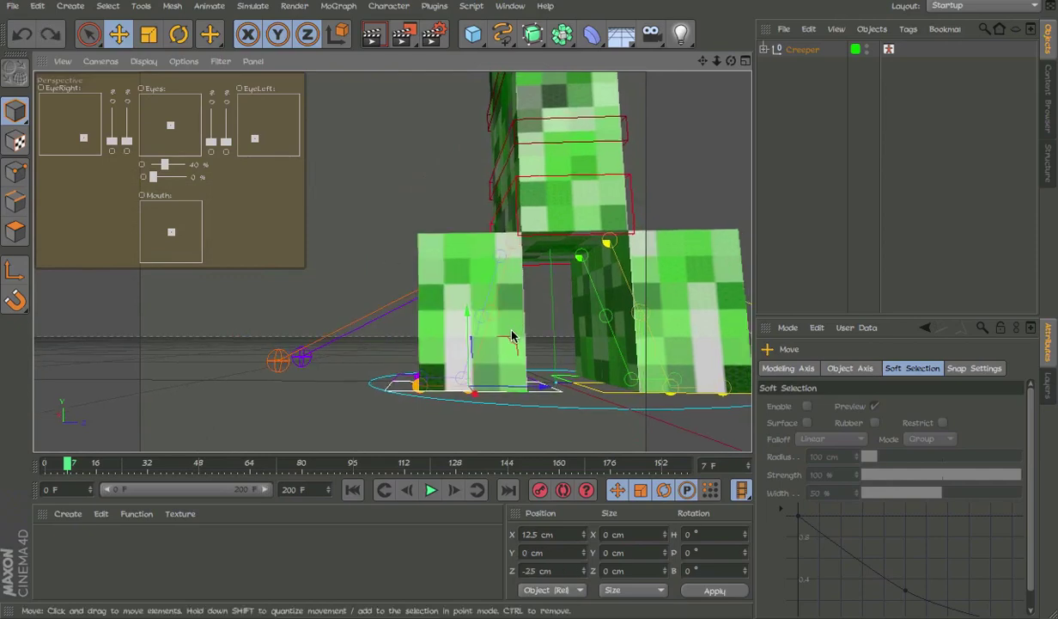
# - Turn on Layer Color display in the viewport, try moving the foot controller again, undo it and deselect the controller
pyautogui.click(183, 61)
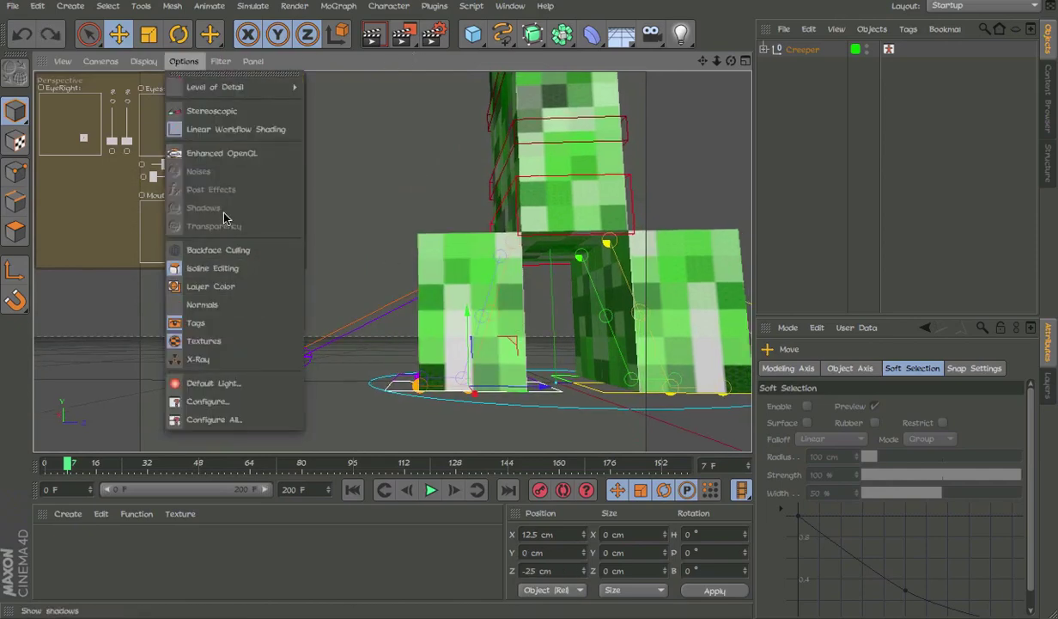
pyautogui.click(222, 289)
pyautogui.moveTo(518, 351); pyautogui.dragTo(362, 239)
pyautogui.hotkey('ctrl', 'z')
pyautogui.keyDown('alt'); pyautogui.moveTo(505, 382); pyautogui.dragTo(529, 399); pyautogui.keyUp('alt')
pyautogui.click(528, 400)
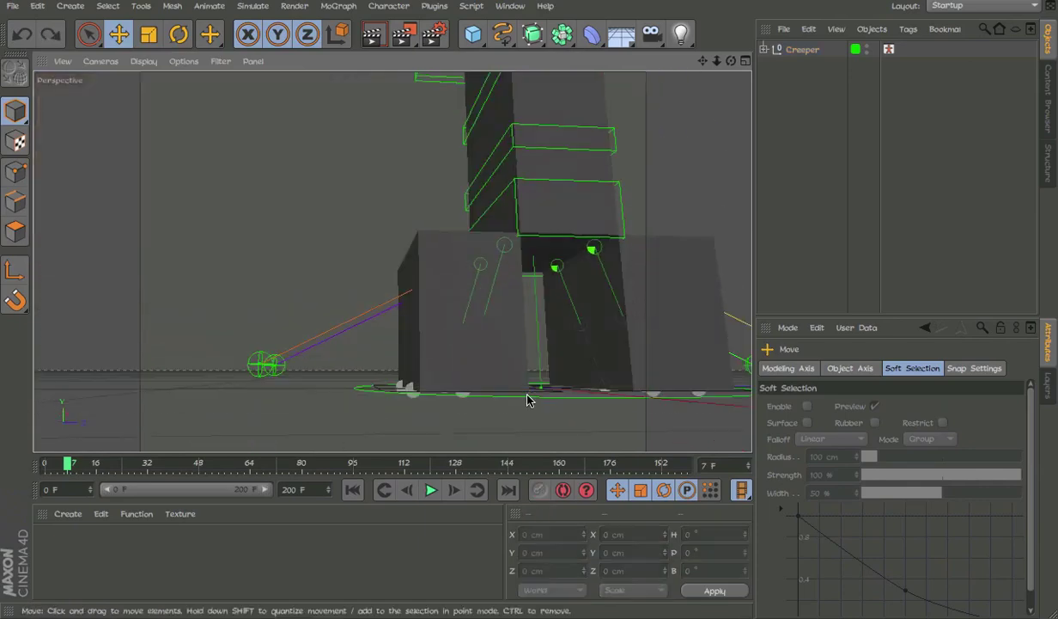
# - Turn off Layer Color display in the viewport
pyautogui.click(183, 61)
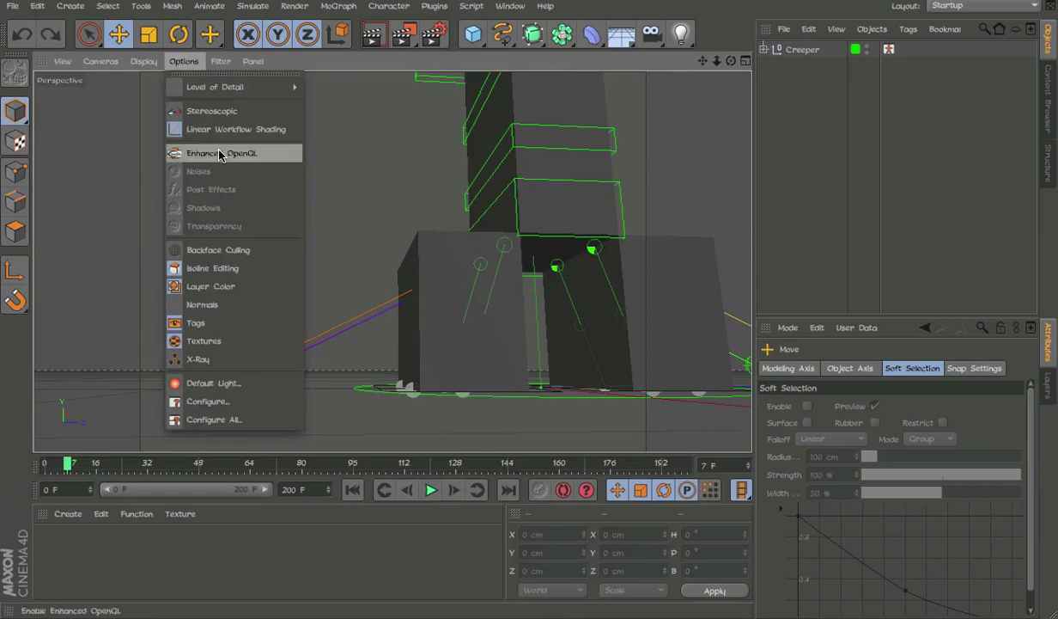
pyautogui.click(215, 284)
pyautogui.keyDown('alt'); pyautogui.moveTo(499, 289); pyautogui.dragTo(565, 330); pyautogui.keyUp('alt')
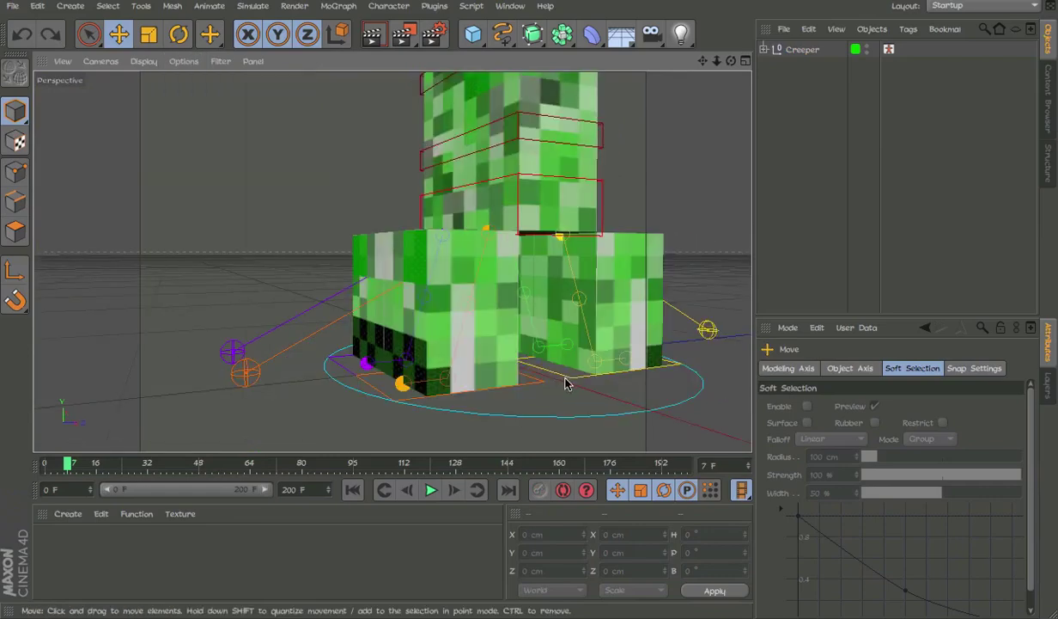
# - Try rotating the orange foot controller and undo the rotation
pyautogui.click(538, 385)
pyautogui.press('r')
pyautogui.keyDown('alt'); pyautogui.moveTo(487, 381); pyautogui.dragTo(521, 397); pyautogui.keyUp('alt')
pyautogui.moveTo(423, 390)
pyautogui.mouseDown()
pyautogui.moveTo(530, 378)
pyautogui.moveTo(406, 387)
pyautogui.moveTo(498, 390)
pyautogui.moveTo(436, 391)
pyautogui.mouseUp()
pyautogui.hotkey('ctrl', 'z')
# - Try moving the orange controller at the top of the front leg and undo the move
pyautogui.keyDown('alt'); pyautogui.moveTo(613, 271); pyautogui.dragTo(507, 316); pyautogui.keyUp('alt')
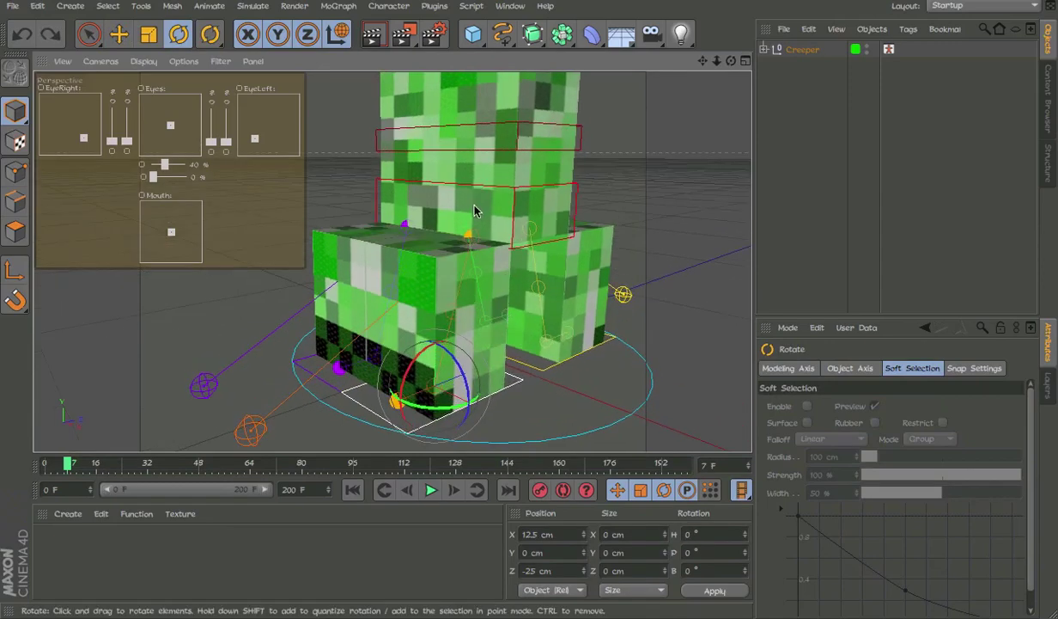
pyautogui.click(474, 235)
pyautogui.press('e')
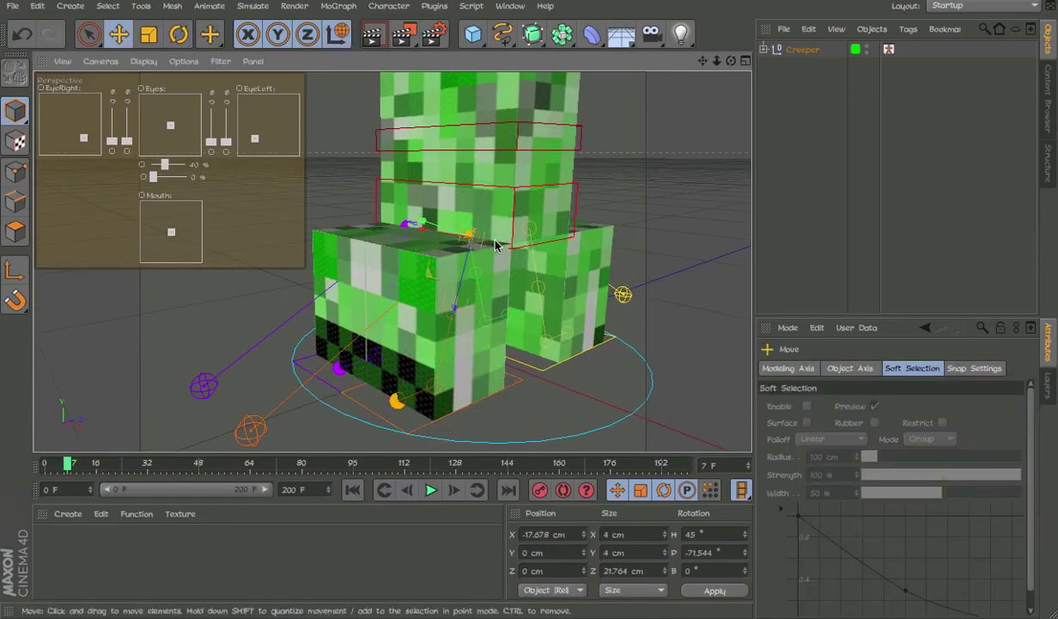
pyautogui.moveTo(513, 245); pyautogui.dragTo(485, 238)
pyautogui.hotkey('ctrl', 'z')
# - Try moving the lowest red body controller upward and sideways, undoing each move
pyautogui.press('w')
pyautogui.click(555, 191)
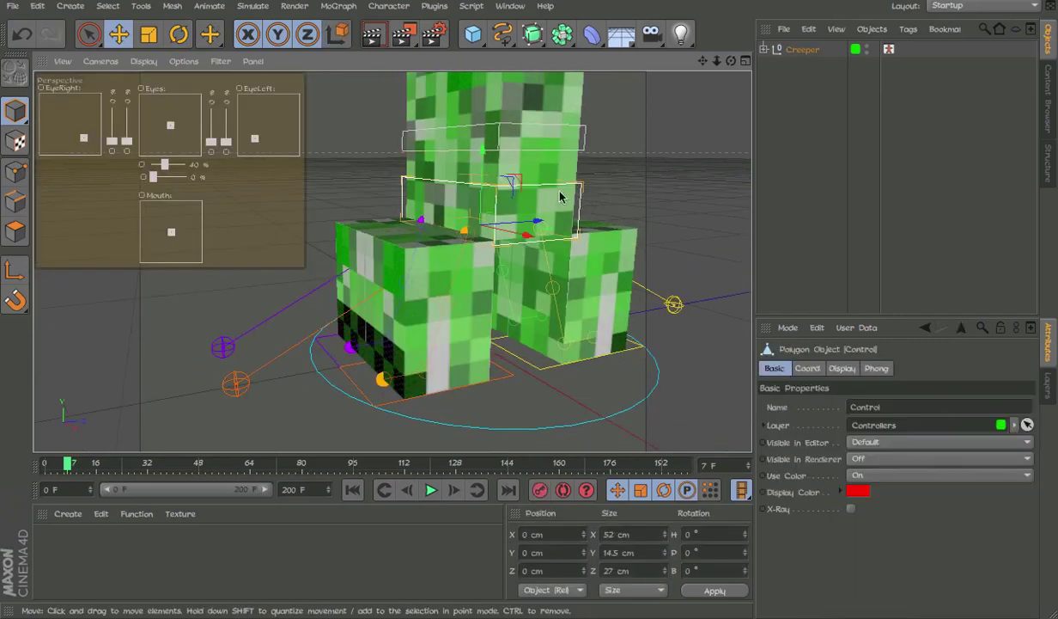
pyautogui.moveTo(484, 172); pyautogui.dragTo(484, 111)
pyautogui.hotkey('ctrl', 'z')
pyautogui.moveTo(495, 236)
pyautogui.mouseDown()
pyautogui.moveTo(491, 249)
pyautogui.moveTo(485, 138)
pyautogui.moveTo(498, 230)
pyautogui.mouseUp()
pyautogui.hotkey('ctrl', 'z')
# - Try rotating the lowest red body controller to tilt the body, and undo the rotation
pyautogui.keyDown('alt'); pyautogui.moveTo(548, 237); pyautogui.dragTo(548, 290, button='middle'); pyautogui.keyUp('alt')
pyautogui.press('r')
pyautogui.moveTo(487, 230); pyautogui.dragTo(410, 262)
pyautogui.hotkey('ctrl', 'z')
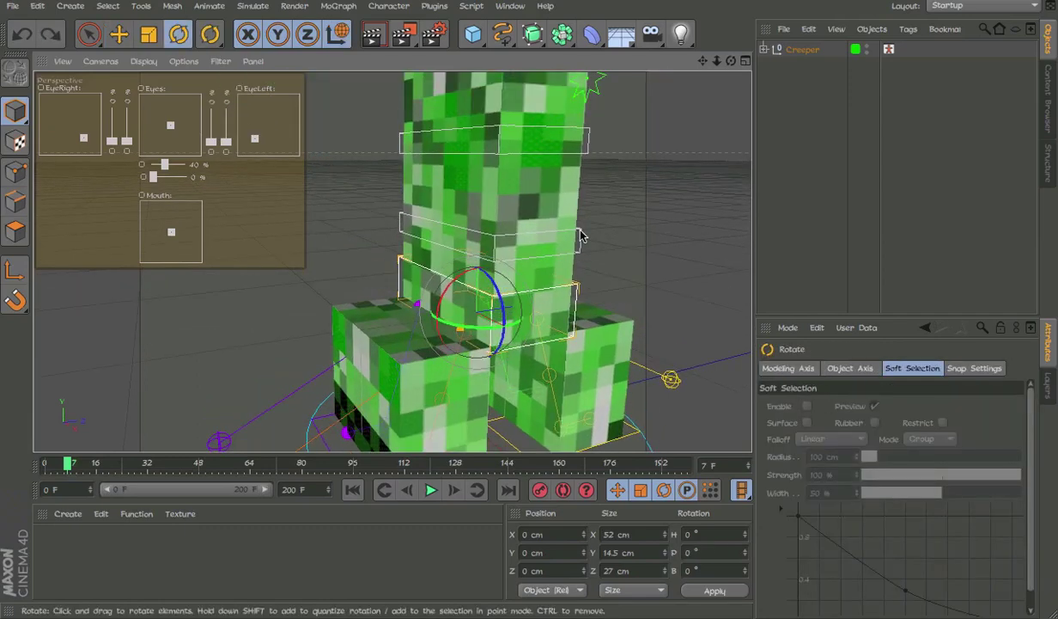
# - Try rotating the middle red body controller and undo the rotation
pyautogui.click(532, 234)
pyautogui.moveTo(473, 235); pyautogui.dragTo(417, 258)
pyautogui.hotkey('ctrl', 'z')
# - Try rotating the upper red body controller, Body2, and undo the change
pyautogui.keyDown('alt'); pyautogui.moveTo(590, 213); pyautogui.dragTo(582, 235, button='middle'); pyautogui.keyUp('alt')
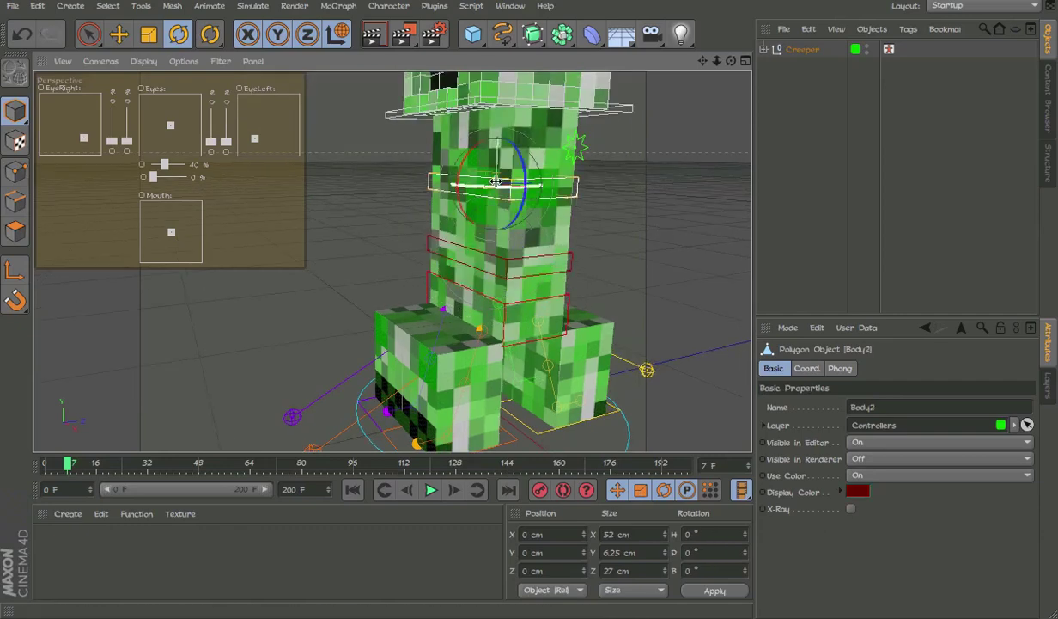
pyautogui.hotkey('ctrl', 'z')
pyautogui.moveTo(567, 199); pyautogui.dragTo(567, 155)
pyautogui.keyDown('alt'); pyautogui.moveTo(608, 75); pyautogui.dragTo(617, 122, button='middle'); pyautogui.keyUp('alt')
pyautogui.hotkey('ctrl', 'z')
# - Try rotating the head with the blue controller around its neck, and undo the rotation
pyautogui.keyDown('alt'); pyautogui.moveTo(602, 133); pyautogui.dragTo(610, 170); pyautogui.keyUp('alt')
pyautogui.keyDown('alt'); pyautogui.moveTo(610, 170); pyautogui.dragTo(616, 203, button='middle'); pyautogui.keyUp('alt')
pyautogui.click(628, 196)
pyautogui.moveTo(483, 195)
pyautogui.mouseDown()
pyautogui.moveTo(451, 237)
pyautogui.moveTo(505, 158)
pyautogui.moveTo(487, 214)
pyautogui.mouseUp()
pyautogui.hotkey('ctrl', 'z')
pyautogui.hotkey('ctrl', 'z')
# - Select the arrow-shaped controller beside the head to show the FaceMovements controls for the eyes and mouth
pyautogui.keyDown('alt'); pyautogui.moveTo(627, 138); pyautogui.dragTo(572, 161); pyautogui.keyUp('alt')
pyautogui.keyDown('alt'); pyautogui.moveTo(572, 161); pyautogui.dragTo(574, 249, button='middle'); pyautogui.keyUp('alt')
pyautogui.keyDown('alt'); pyautogui.moveTo(572, 248); pyautogui.dragTo(539, 224); pyautogui.keyUp('alt')
pyautogui.scroll(1, 463, 234)
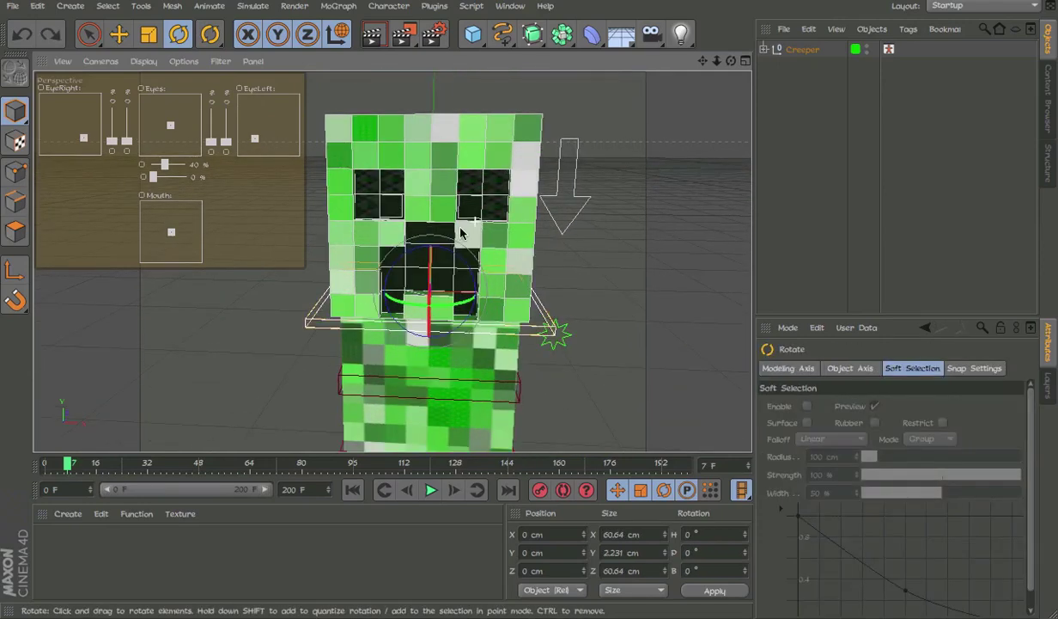
pyautogui.keyDown('alt'); pyautogui.moveTo(463, 234); pyautogui.dragTo(498, 215); pyautogui.keyUp('alt')
pyautogui.keyDown('alt'); pyautogui.moveTo(498, 215); pyautogui.dragTo(502, 204, button='middle'); pyautogui.keyUp('alt')
pyautogui.click(581, 200)
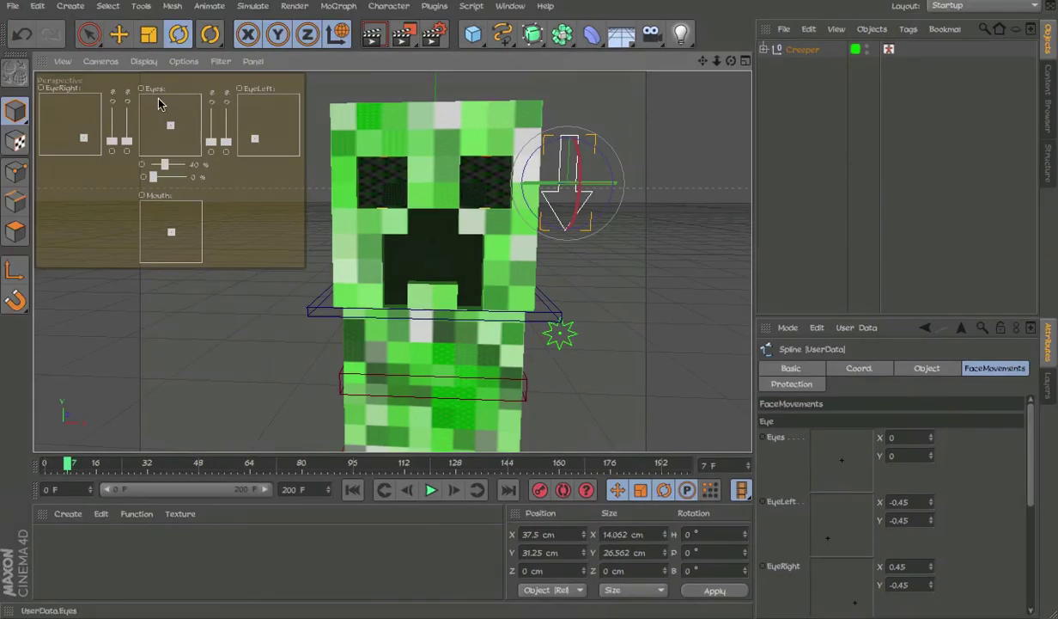
pyautogui.hotkey('ctrl', 'z')
pyautogui.scroll(1, 315, 161)
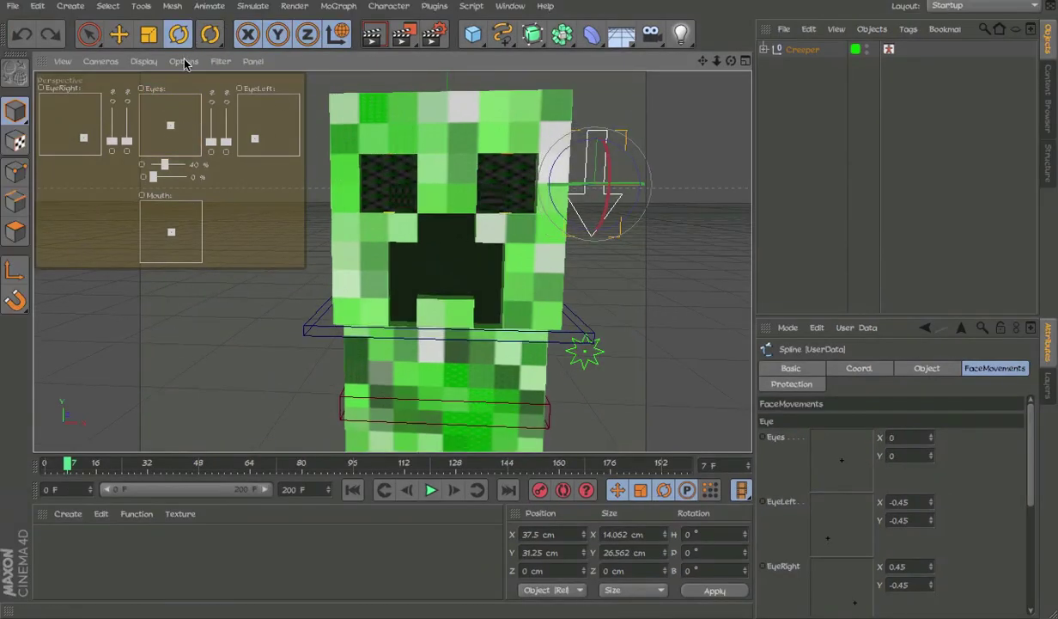
# - Turn on Enhanced OpenGL shading for the viewport so the Creeper's face can be examined up close
pyautogui.click(184, 62)
pyautogui.click(240, 153)
pyautogui.scroll(5, 425, 170)
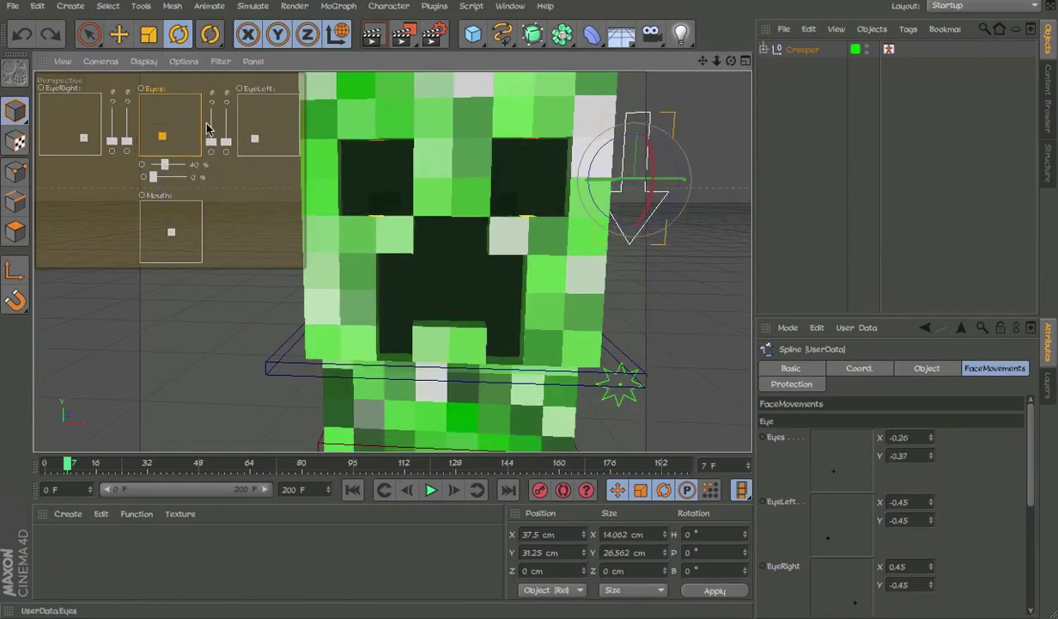
# - Try moving the eyes and mouth with the on-screen face controls, undoing each change
pyautogui.click(254, 137)
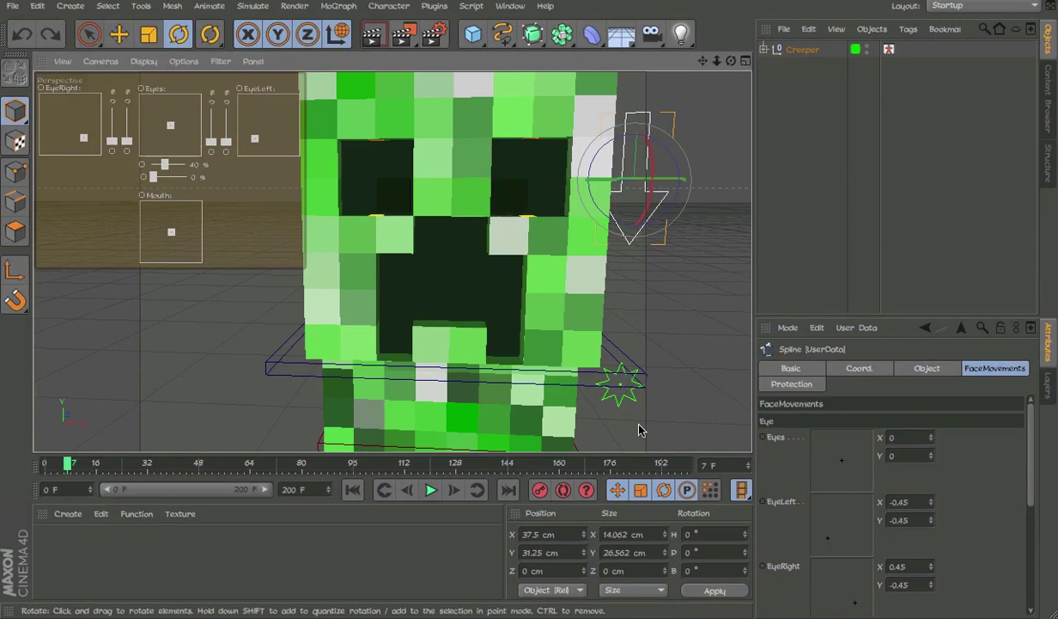
pyautogui.click(632, 396)
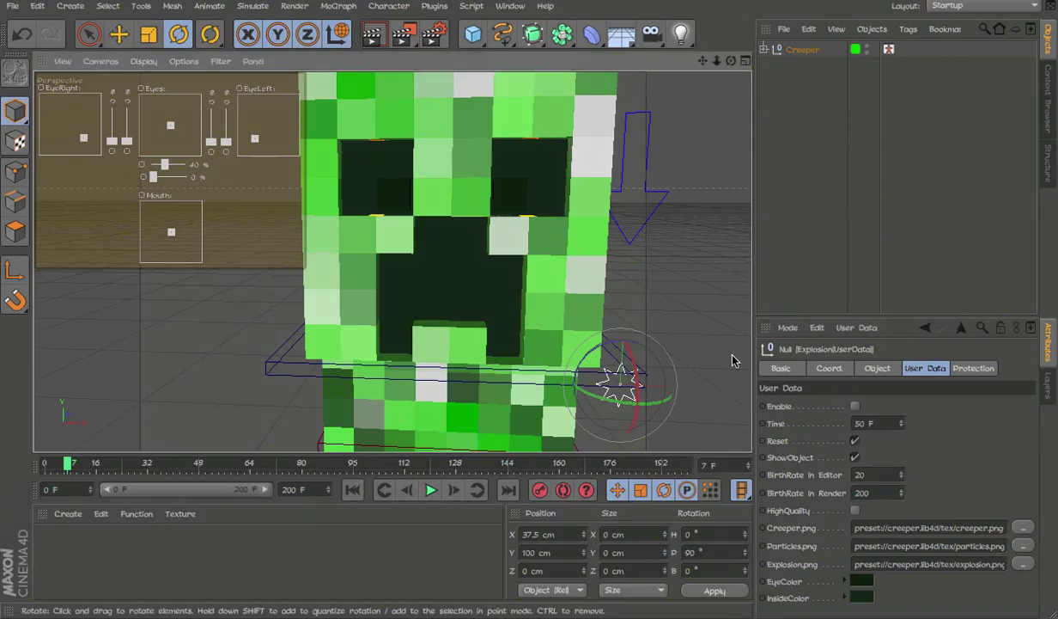
pyautogui.click(633, 207)
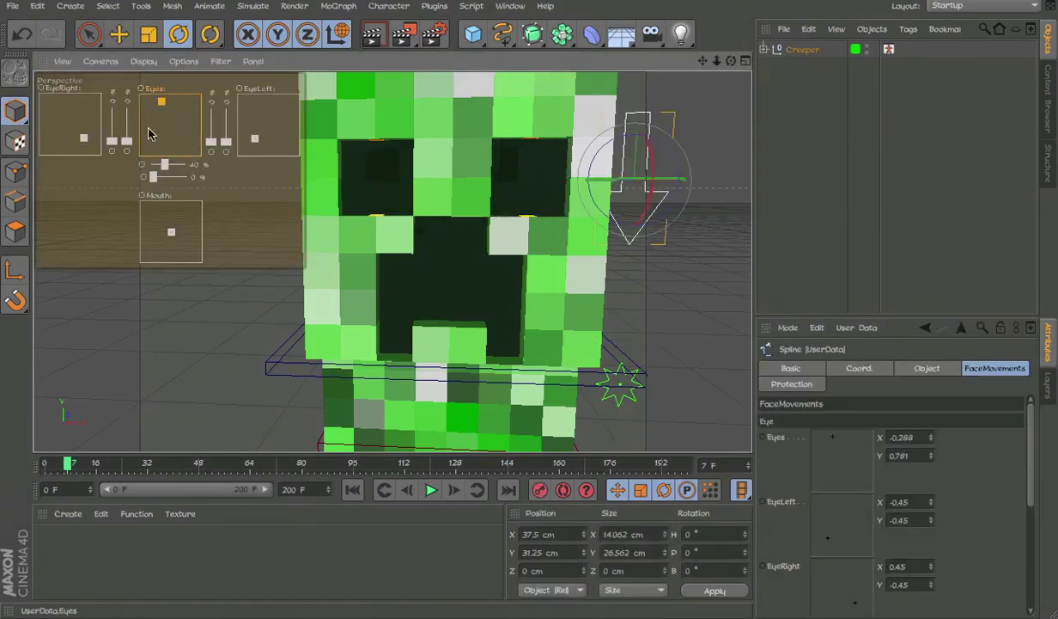
pyautogui.moveTo(46, 94); pyautogui.dragTo(60, 122)
pyautogui.hotkey('ctrl', 'z')
pyautogui.moveTo(171, 231); pyautogui.dragTo(121, 179)
pyautogui.hotkey('ctrl', 'z')
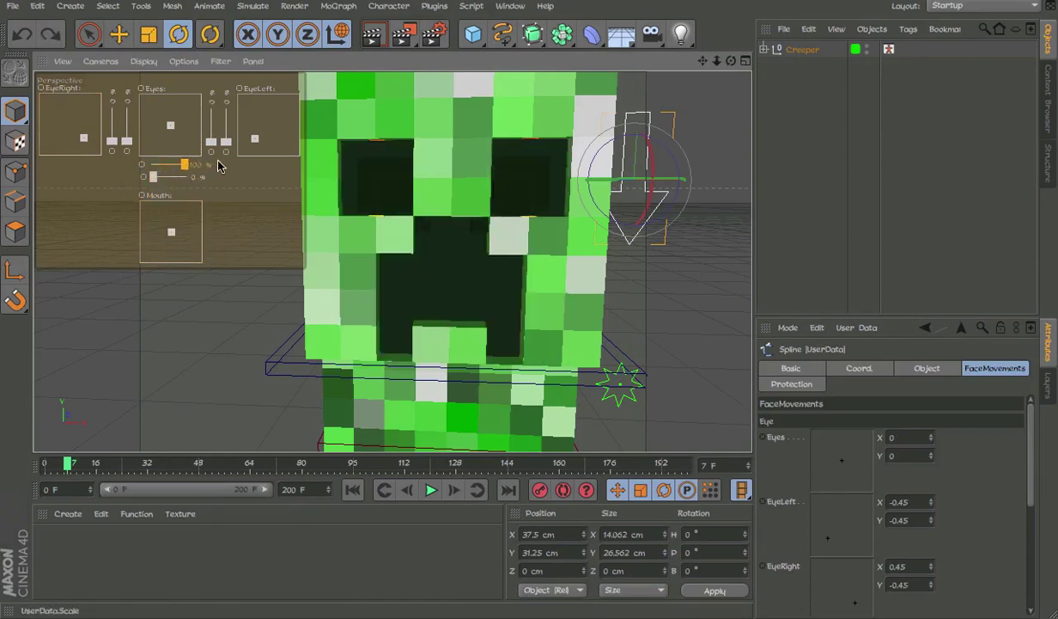
# - Try scaling both eyes to 100% and adjusting the left eye's sliders, undoing each change
pyautogui.hotkey('ctrl', 'z')
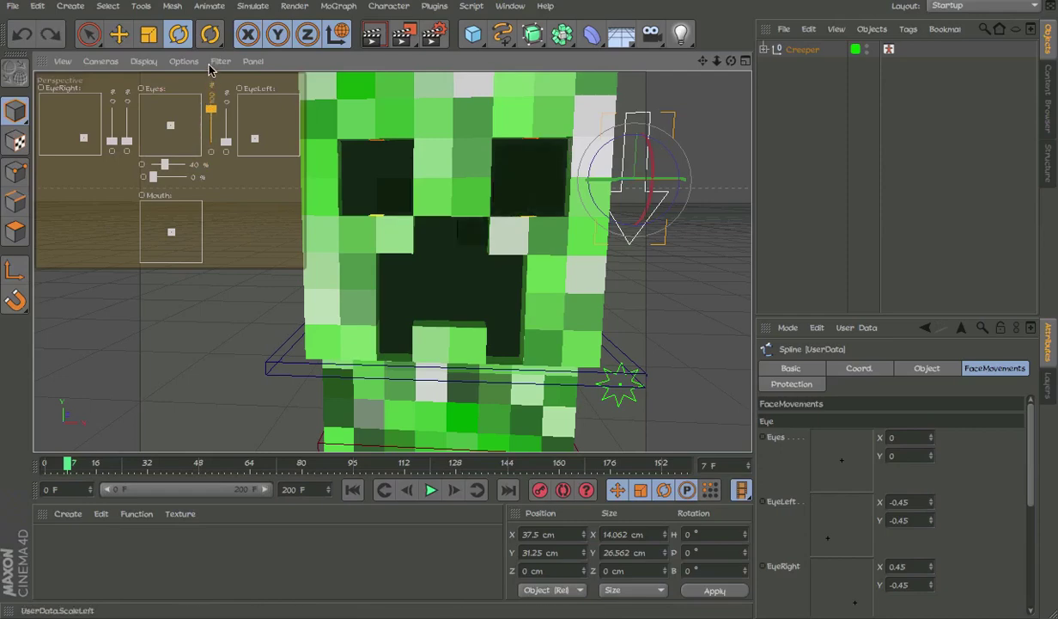
pyautogui.moveTo(226, 141); pyautogui.dragTo(226, 110)
pyautogui.hotkey('ctrl', 'z')
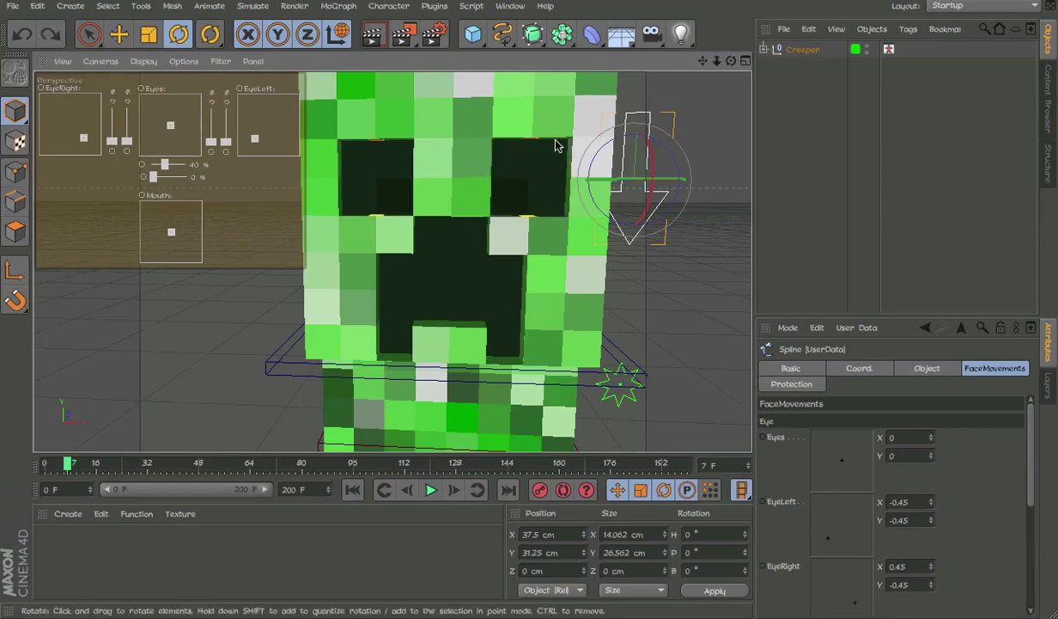
# - Try moving and rotating the left eye's yellow upper eyelid controller, and undo the changes
pyautogui.scroll(5, 557, 140)
pyautogui.click(503, 134)
pyautogui.press('e')
pyautogui.press('r')
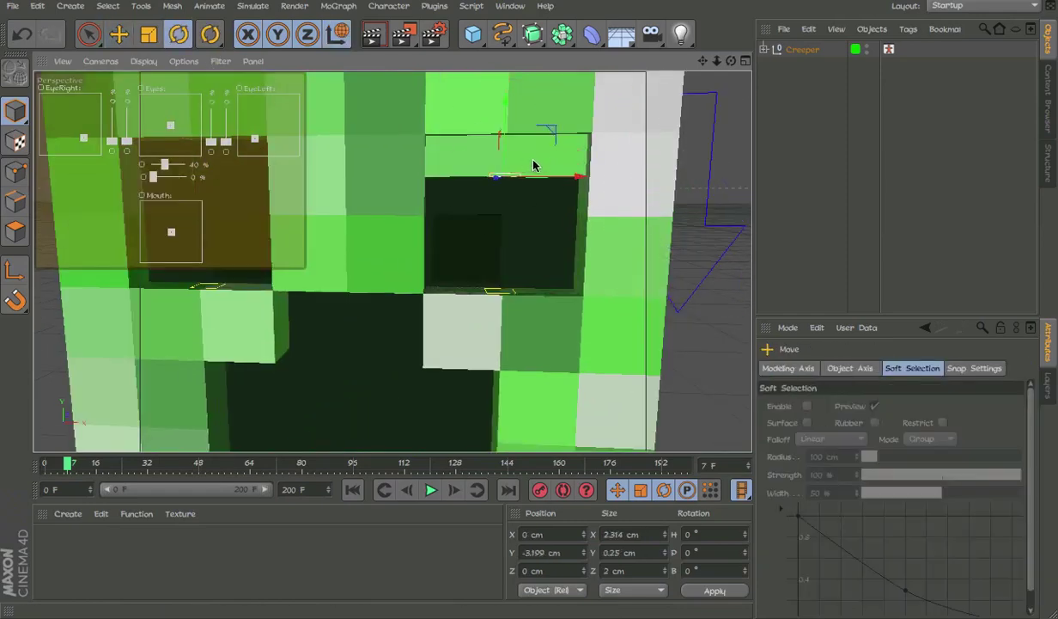
pyautogui.moveTo(541, 161); pyautogui.dragTo(511, 160)
pyautogui.hotkey('ctrl', 'z')
pyautogui.hotkey('ctrl', 'z')
# - Try moving the arrow-shaped face controller beside the head, and undo the moves
pyautogui.scroll(-8, 552, 171)
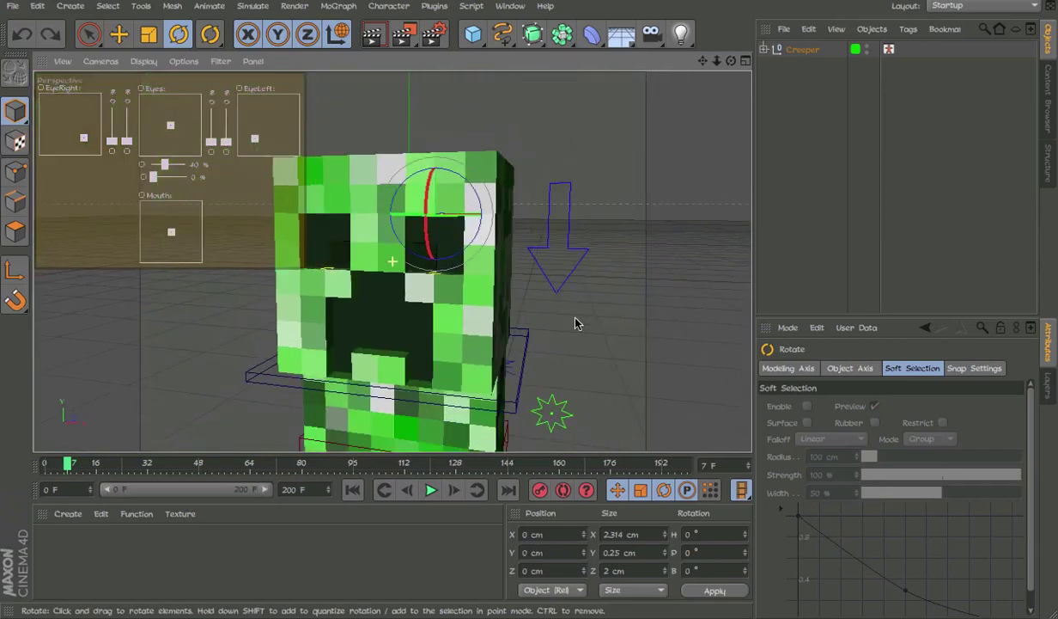
pyautogui.click(565, 287)
pyautogui.keyDown('alt'); pyautogui.moveTo(546, 337); pyautogui.dragTo(475, 191, button='middle'); pyautogui.keyUp('alt')
pyautogui.press('e')
pyautogui.moveTo(472, 322); pyautogui.dragTo(511, 340)
pyautogui.keyDown('alt'); pyautogui.moveTo(499, 313); pyautogui.dragTo(289, 334, button='middle'); pyautogui.keyUp('alt')
pyautogui.scroll(-5, 290, 334)
pyautogui.scroll(-3, 290, 333)
pyautogui.click(477, 213)
pyautogui.click(476, 221)
pyautogui.moveTo(499, 221)
pyautogui.mouseDown()
pyautogui.moveTo(420, 247)
pyautogui.moveTo(499, 225)
pyautogui.mouseUp()
pyautogui.hotkey('ctrl', 'z')
pyautogui.hotkey('ctrl', 'z')
pyautogui.hotkey('ctrl', 'z')
pyautogui.hotkey('ctrl', 'z')
pyautogui.keyDown('alt'); pyautogui.moveTo(510, 342); pyautogui.dragTo(628, 281); pyautogui.keyUp('alt')
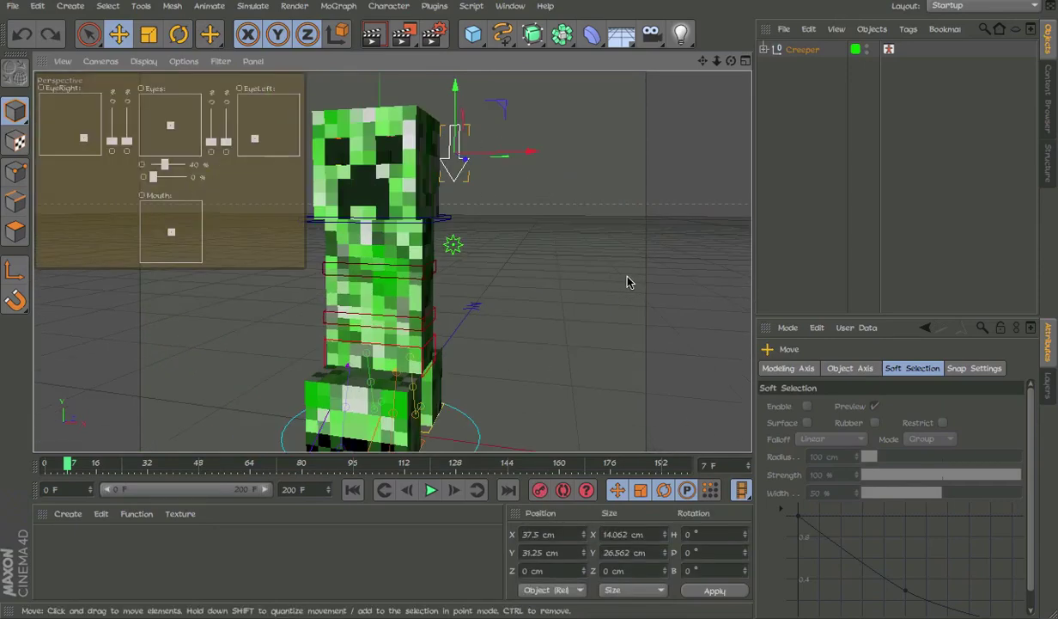
# - Select the green star-shaped controller beside the body and enable the Creeper's explosion in its user data
pyautogui.click(683, 256)
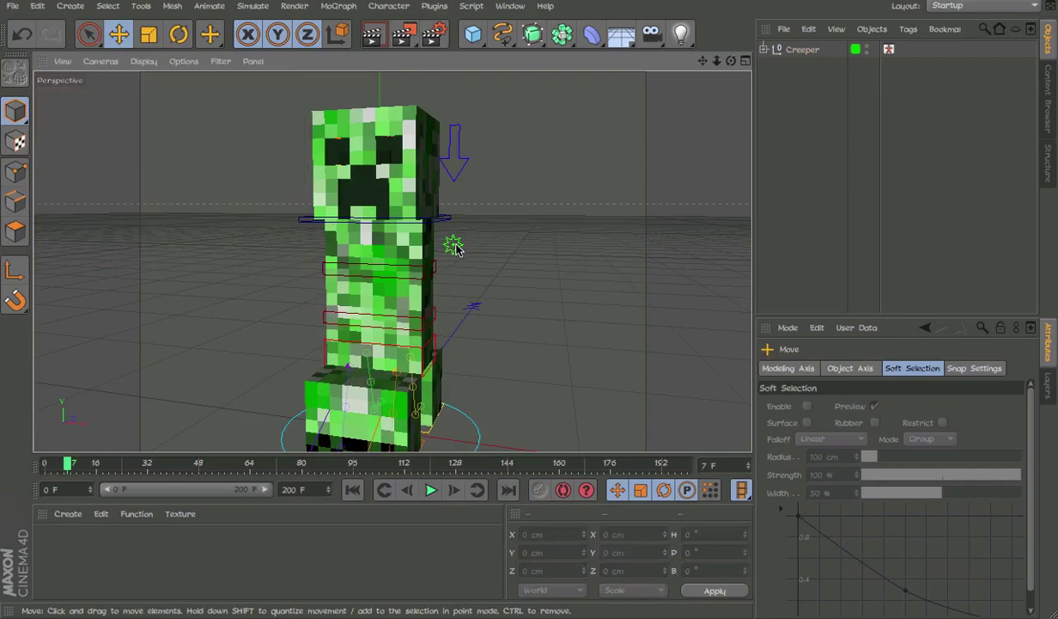
pyautogui.click(454, 247)
pyautogui.keyDown('alt'); pyautogui.moveTo(455, 249); pyautogui.dragTo(486, 304); pyautogui.keyUp('alt')
pyautogui.keyDown('alt'); pyautogui.moveTo(395, 314); pyautogui.dragTo(457, 307); pyautogui.keyUp('alt')
pyautogui.click(421, 275)
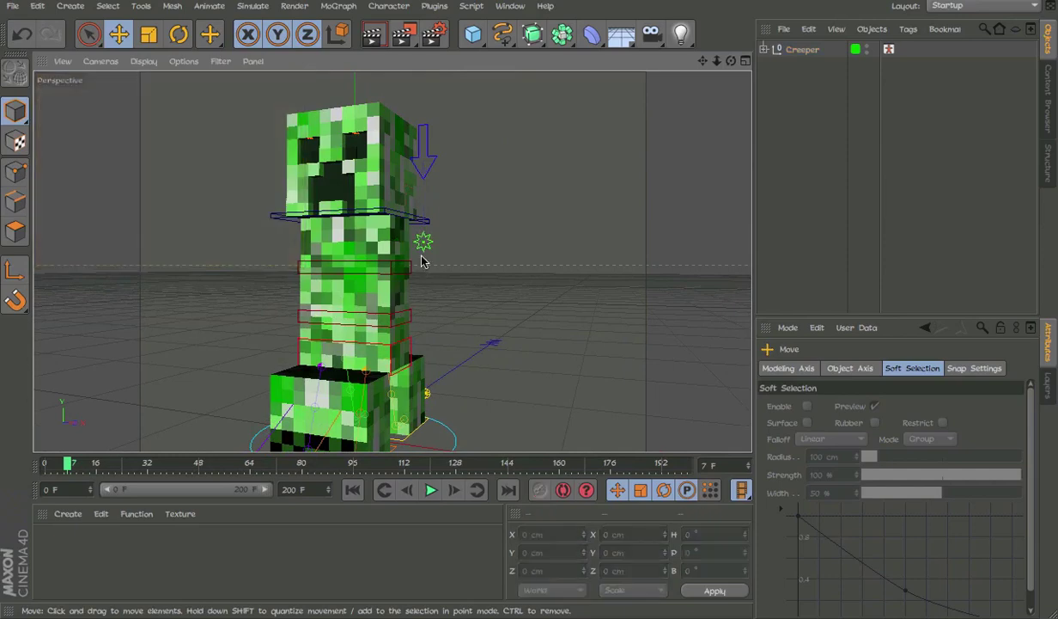
pyautogui.keyDown('alt'); pyautogui.moveTo(424, 259); pyautogui.dragTo(491, 261, button='middle'); pyautogui.keyUp('alt')
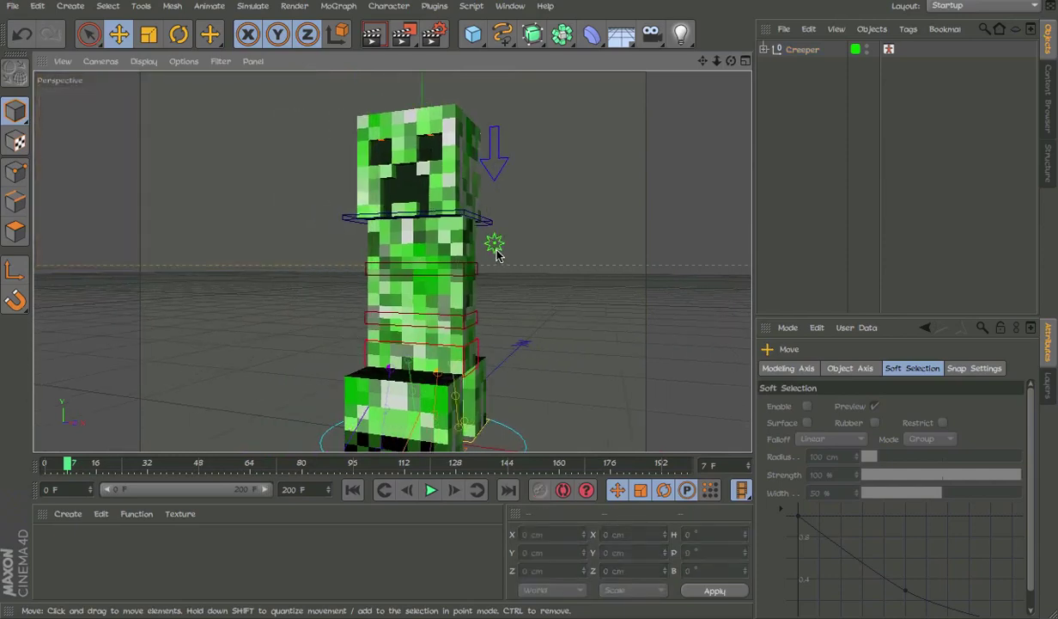
pyautogui.click(496, 246)
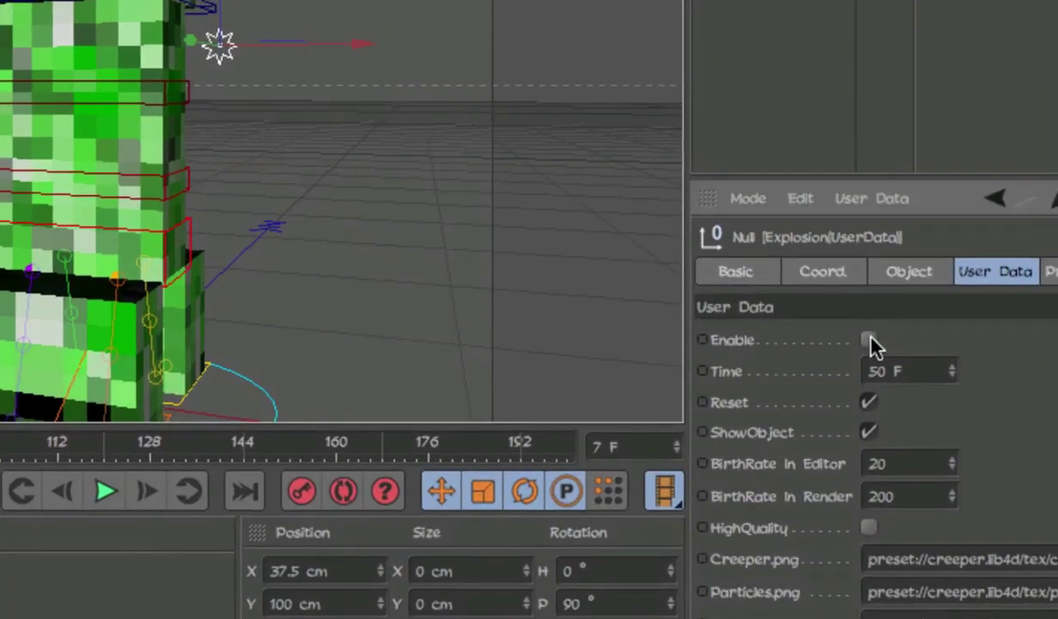
pyautogui.click(869, 341)
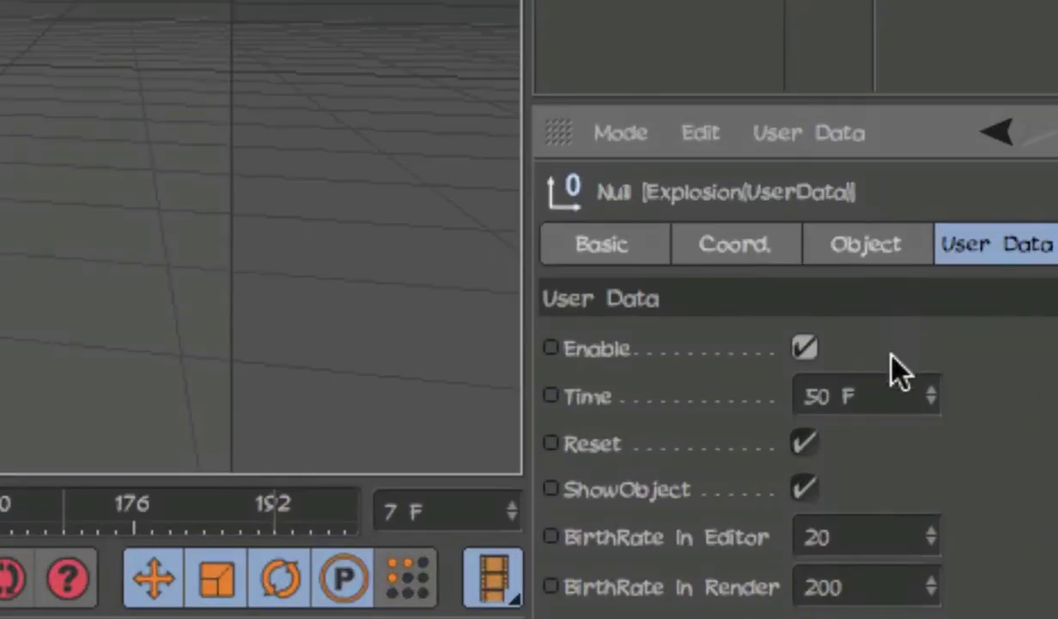
pyautogui.moveTo(874, 423); pyautogui.dragTo(806, 428)
pyautogui.click(911, 441)
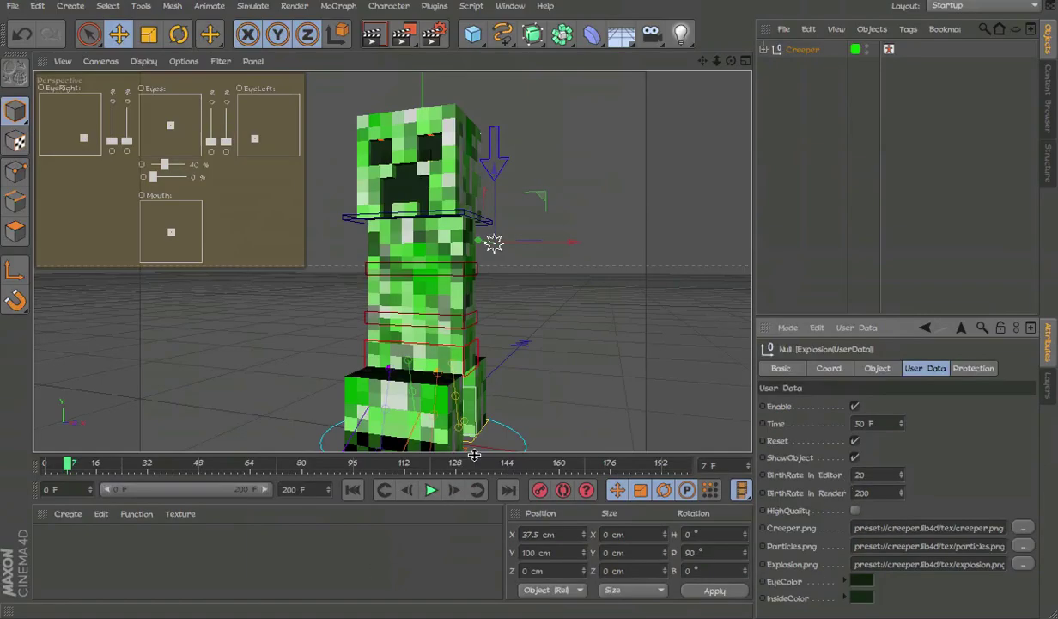
# - Play the animation to preview the Creeper's explosion, stop it and return the timeline to frame 0
pyautogui.click(431, 490)
pyautogui.keyDown('alt'); pyautogui.moveTo(445, 362); pyautogui.dragTo(419, 383); pyautogui.keyUp('alt')
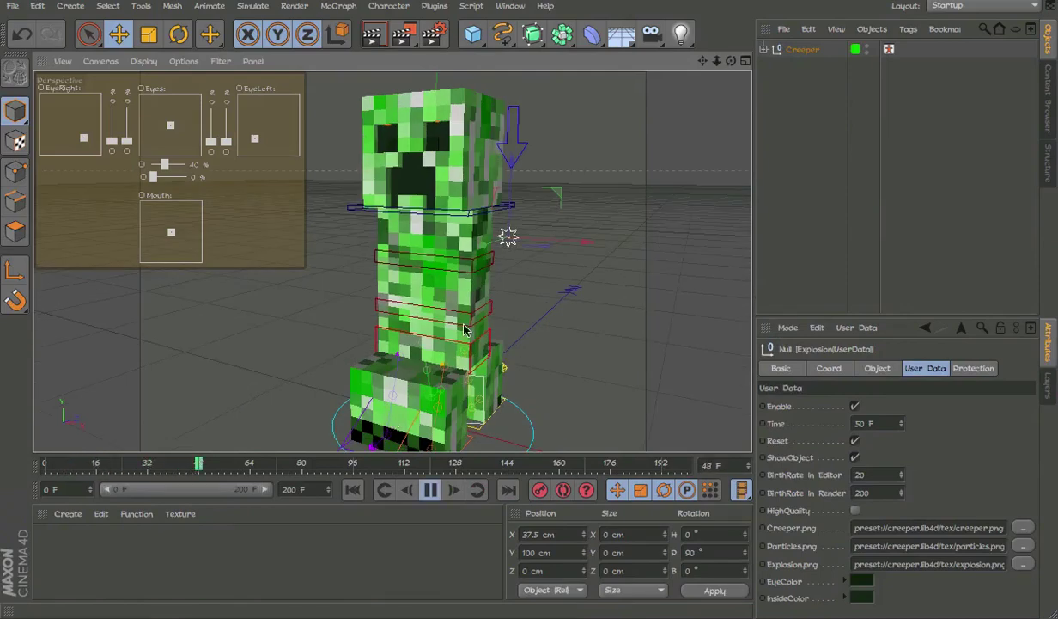
pyautogui.scroll(-6, 462, 319)
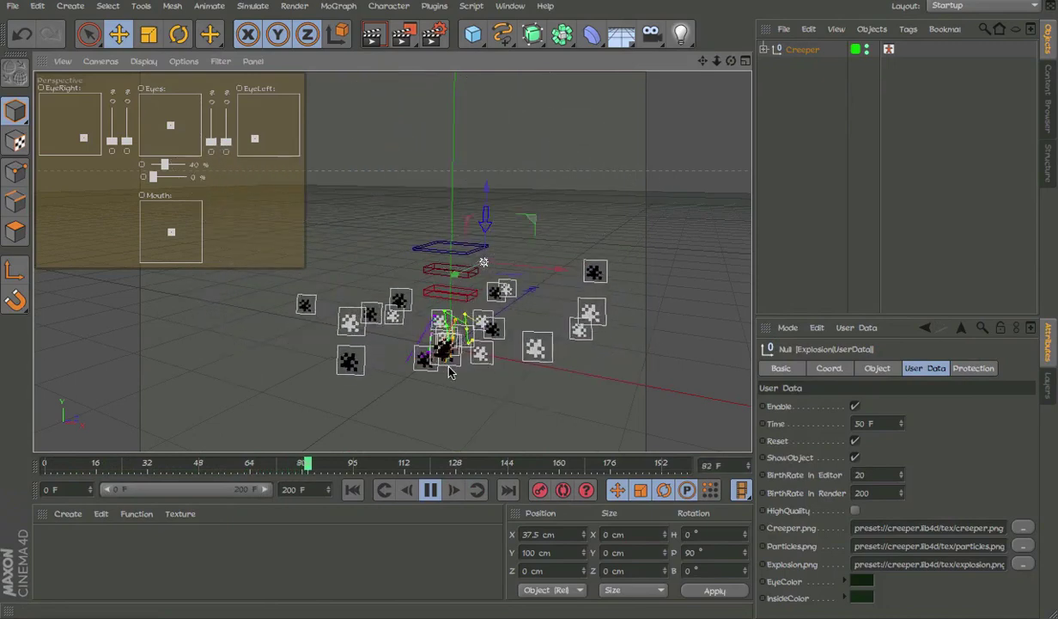
pyautogui.click(430, 488)
pyautogui.moveTo(414, 478); pyautogui.dragTo(172, 469)
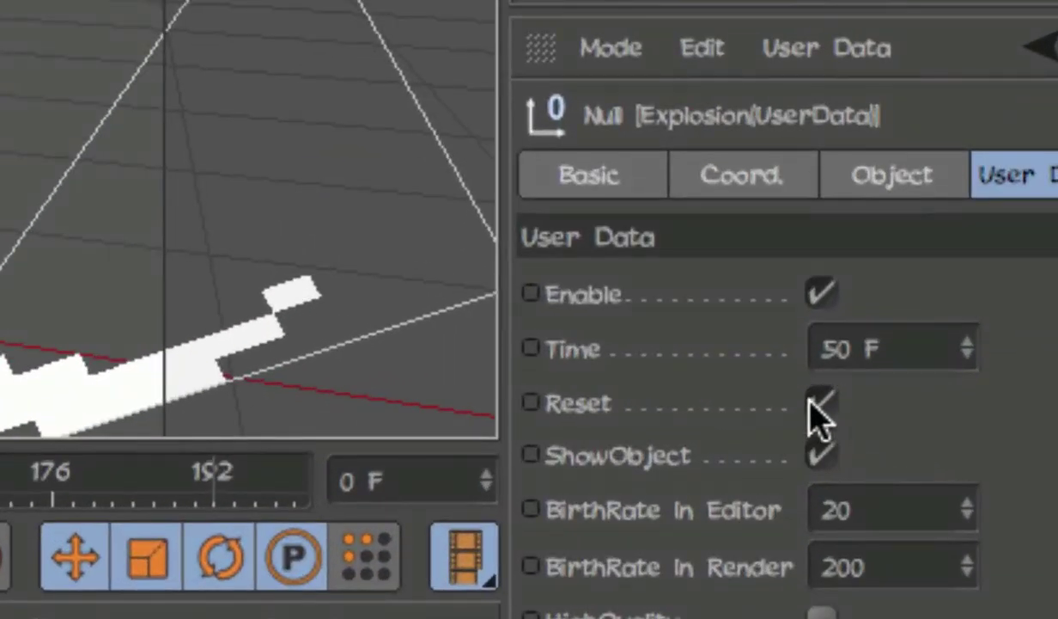
# - Try the explosion's Reset option with the timeline at frame 0
pyautogui.click(853, 439)
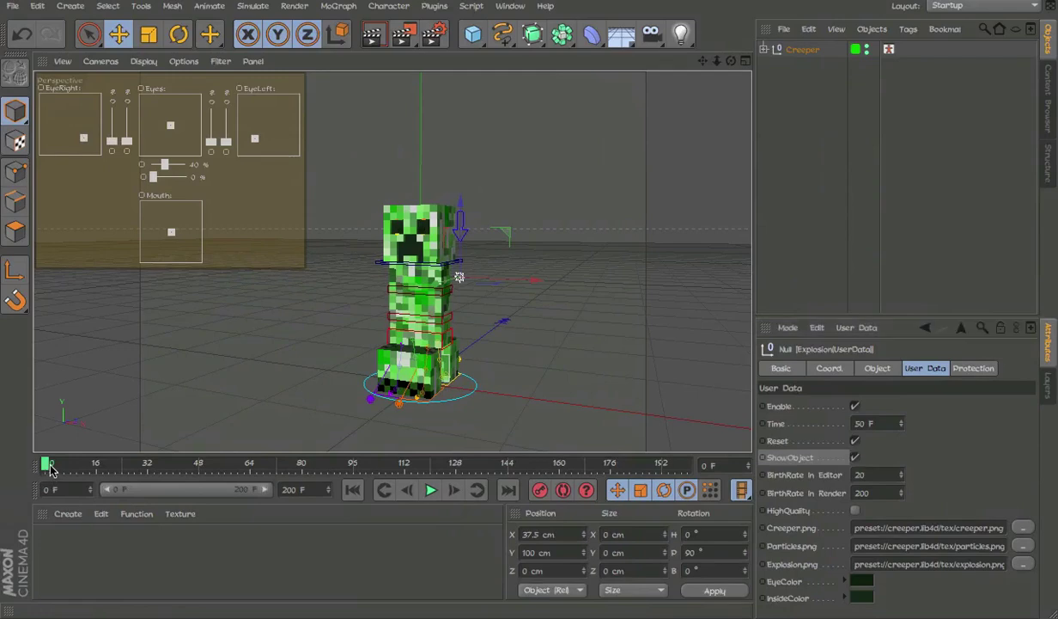
pyautogui.moveTo(18, 472); pyautogui.dragTo(10, 473)
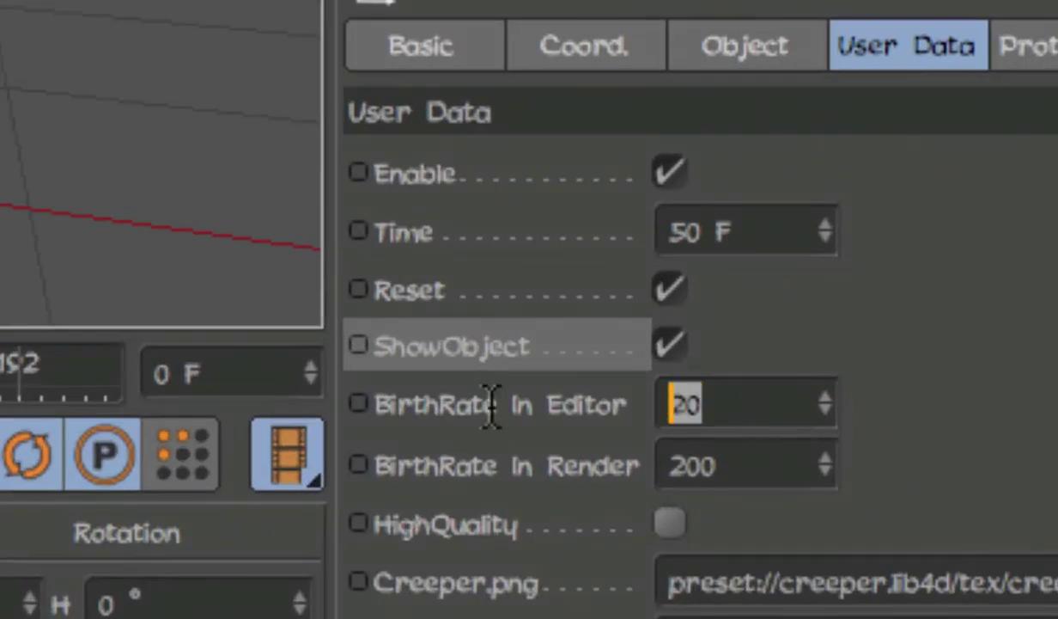
pyautogui.moveTo(744, 462); pyautogui.dragTo(648, 471)
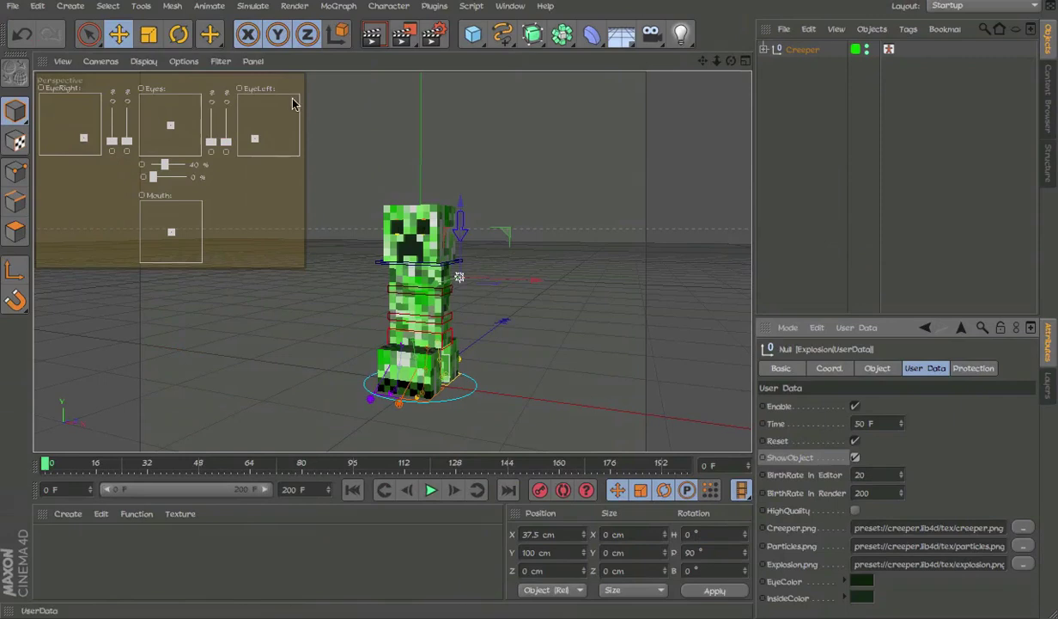
# - Turn off Enhanced OpenGL for the viewport and scrub the timeline to frame 54
pyautogui.click(183, 61)
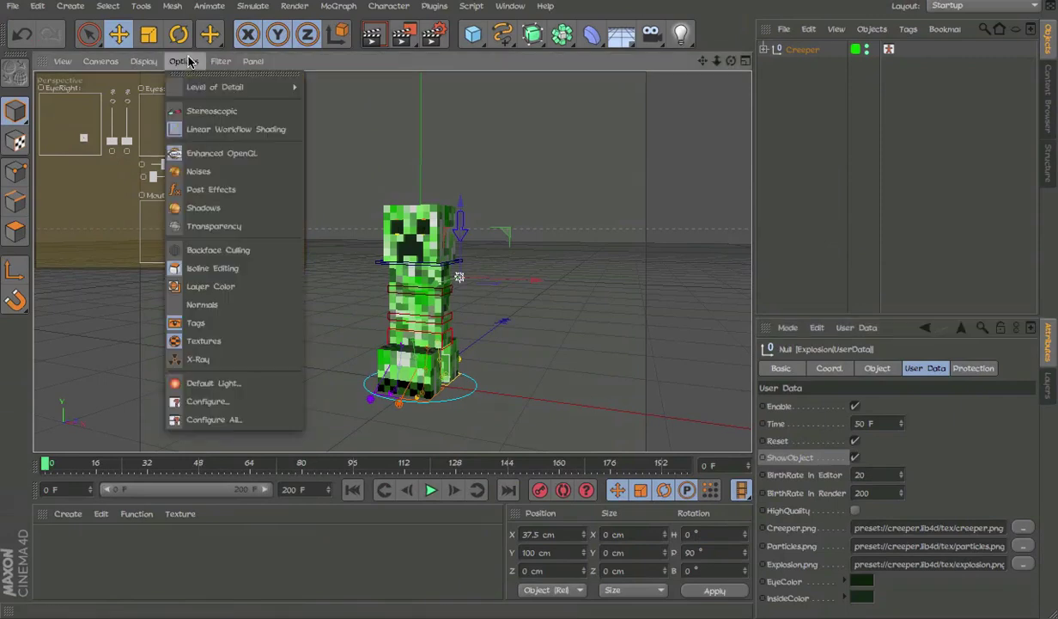
pyautogui.click(220, 162)
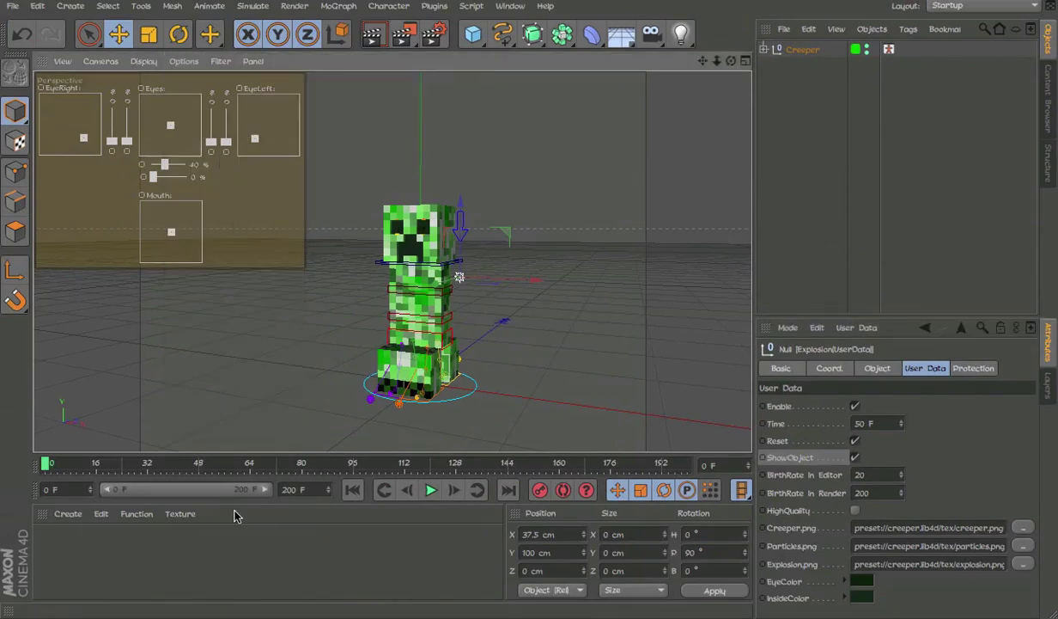
pyautogui.click(193, 465)
pyautogui.moveTo(205, 469)
pyautogui.mouseDown()
pyautogui.moveTo(222, 466)
pyautogui.moveTo(214, 467)
pyautogui.mouseUp()
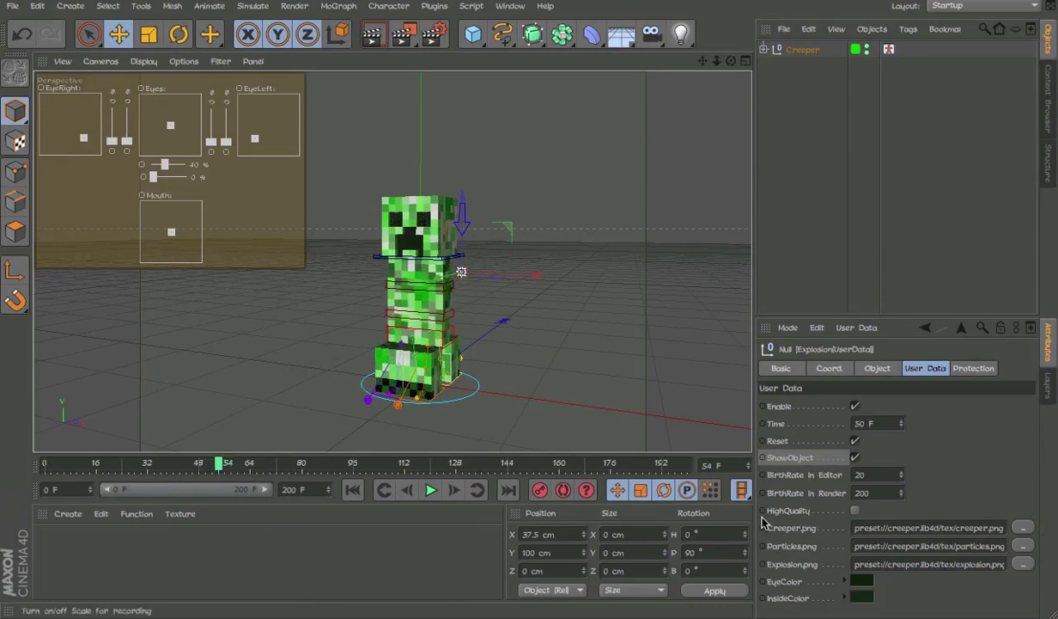
# - Try the explosion's HighQuality option, returning the timeline to frame 0 and switching the option off again
pyautogui.click(855, 511)
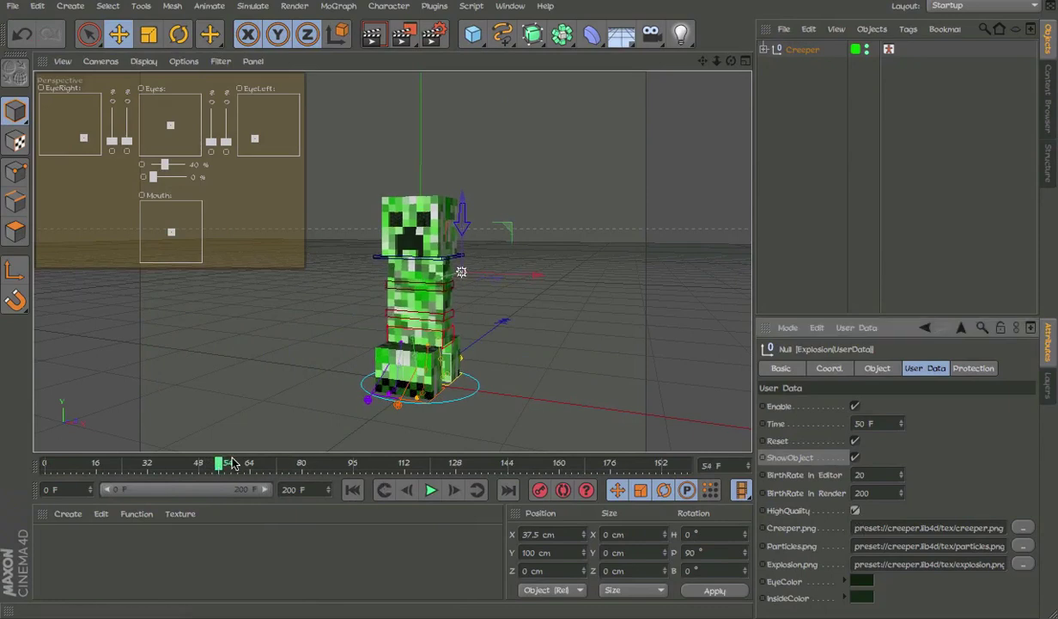
pyautogui.moveTo(230, 465); pyautogui.dragTo(43, 471)
pyautogui.click(856, 511)
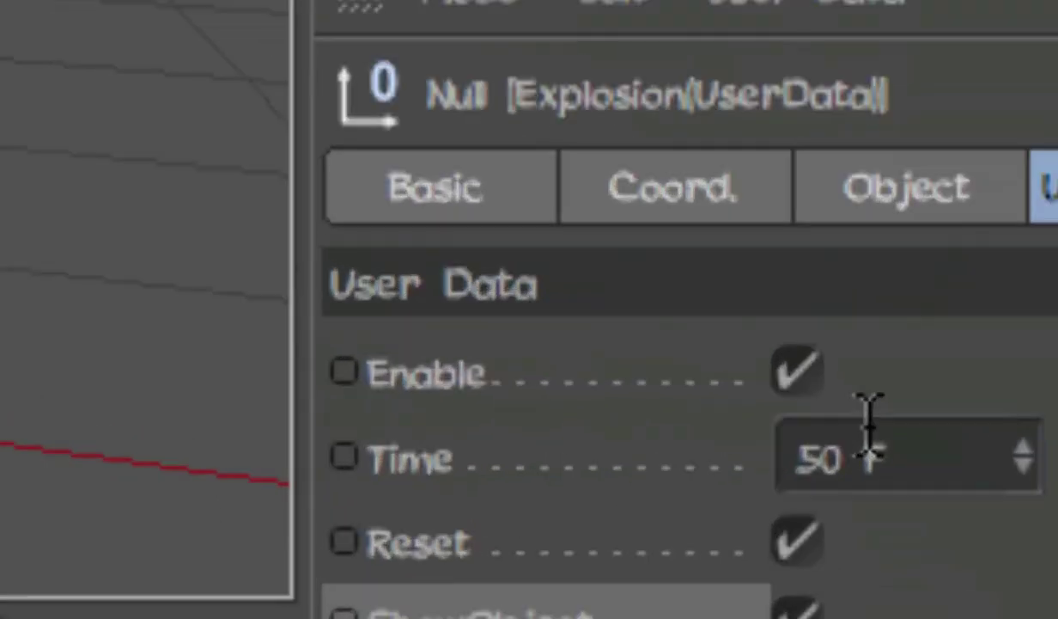
# - Disable the Creeper's explosion and reset the Creeper object's editor and render visibility to default
pyautogui.click(855, 406)
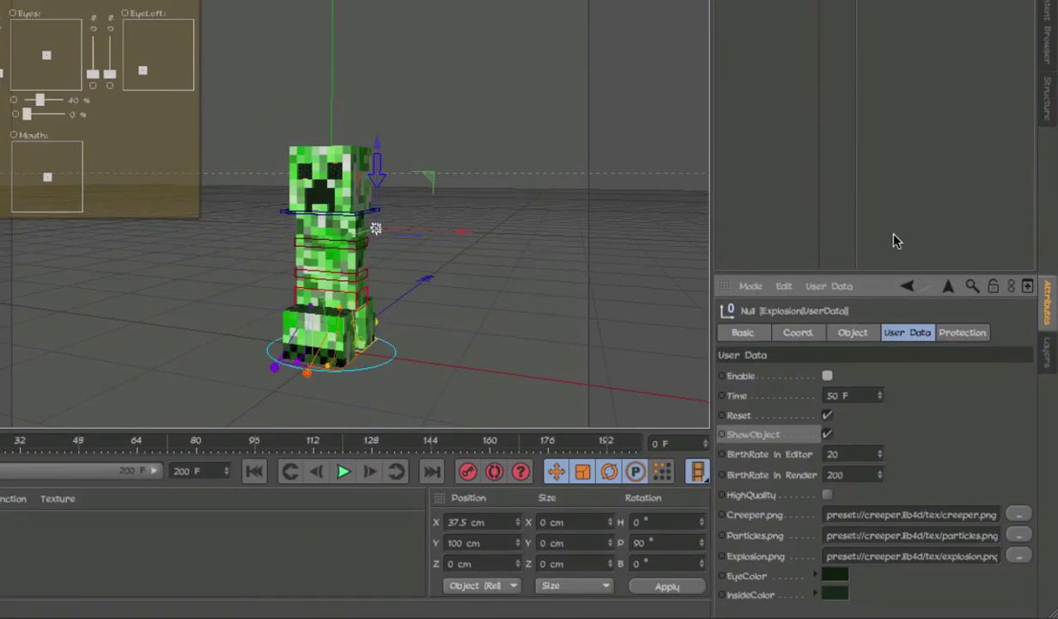
pyautogui.click(894, 241)
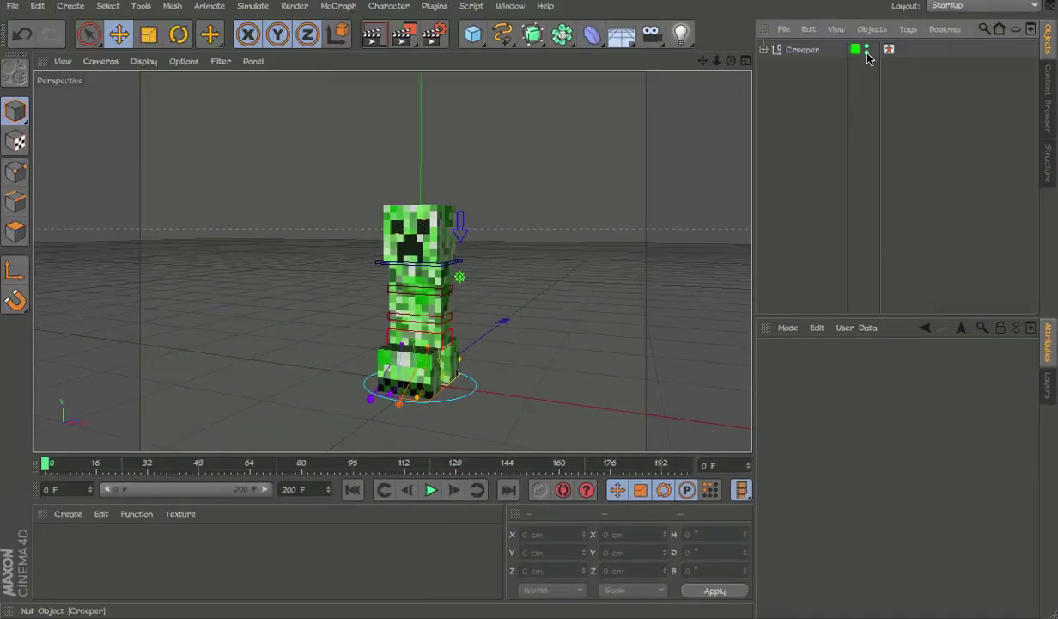
pyautogui.keyDown('alt'); pyautogui.click(868, 54); pyautogui.keyUp('alt')
pyautogui.keyDown('alt'); pyautogui.click(868, 54); pyautogui.keyUp('alt')
# - Expand the Creeper hierarchy and add a Floor object to the scene
pyautogui.click(764, 49)
pyautogui.keyDown('alt'); pyautogui.moveTo(410, 435); pyautogui.dragTo(357, 417); pyautogui.keyUp('alt')
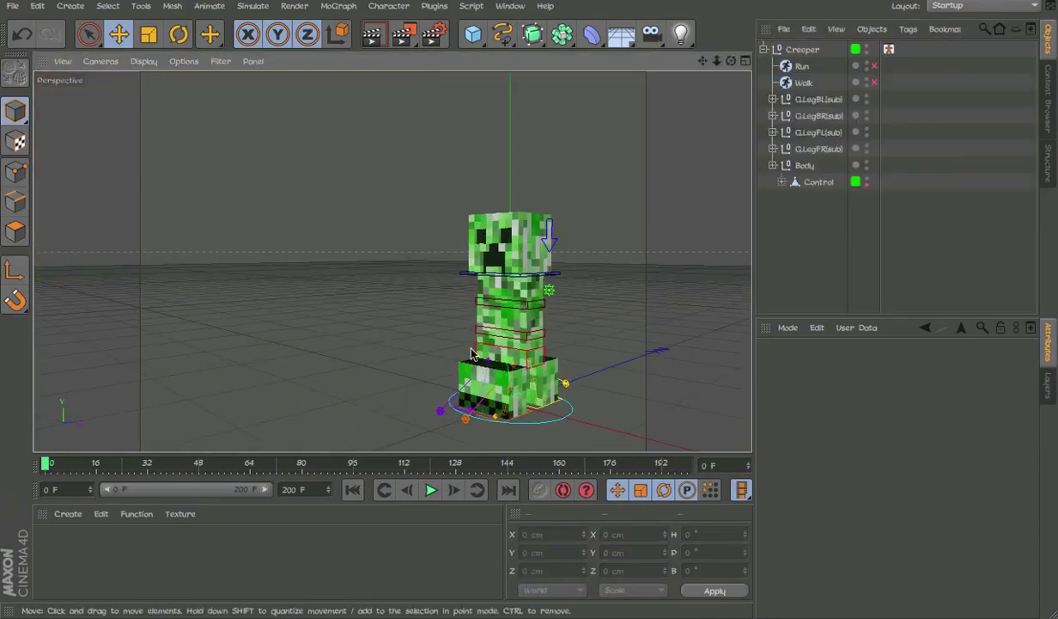
pyautogui.keyDown('alt'); pyautogui.moveTo(470, 348); pyautogui.dragTo(473, 343, button='middle'); pyautogui.keyUp('alt')
pyautogui.click(621, 37)
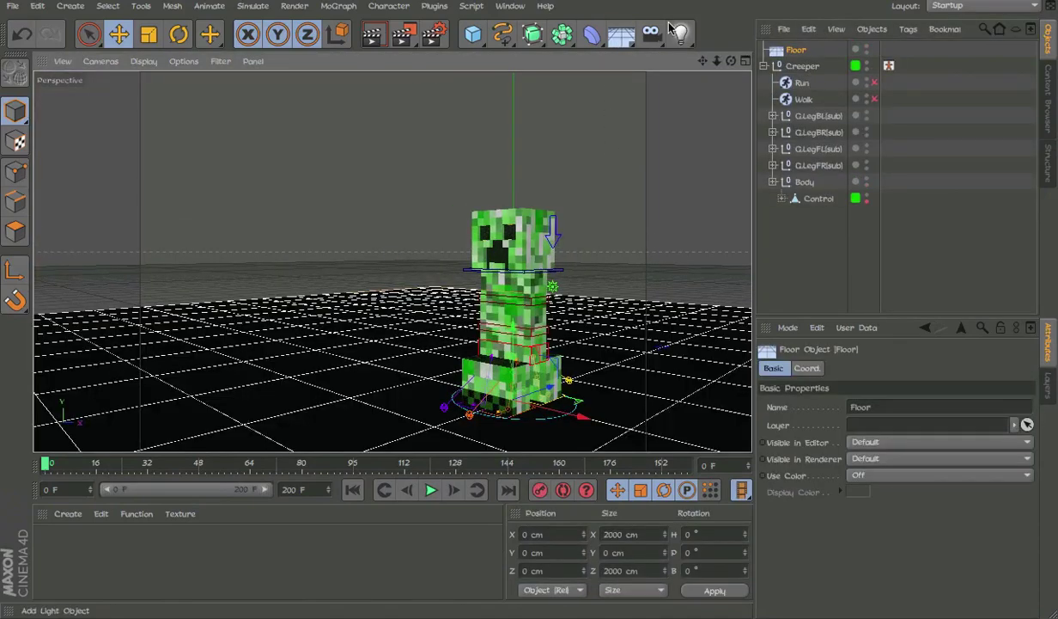
# - Add a Camera and place it inside the Creeper hierarchy above Run
pyautogui.click(651, 35)
pyautogui.moveTo(794, 49); pyautogui.dragTo(795, 93)
pyautogui.click(936, 89)
pyautogui.keyDown('alt'); pyautogui.moveTo(553, 182); pyautogui.dragTo(543, 288); pyautogui.keyUp('alt')
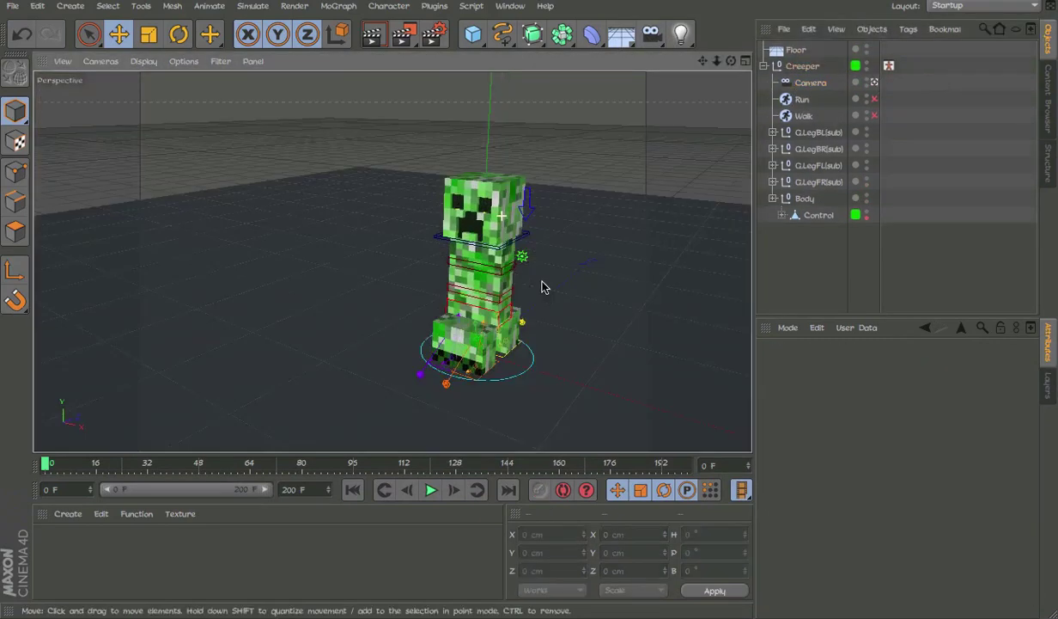
# - Enable the Creeper's Run motion and play the animation to view the run cycle
pyautogui.click(875, 100)
pyautogui.click(430, 489)
pyautogui.keyDown('alt'); pyautogui.moveTo(457, 338); pyautogui.dragTo(446, 305); pyautogui.keyUp('alt')
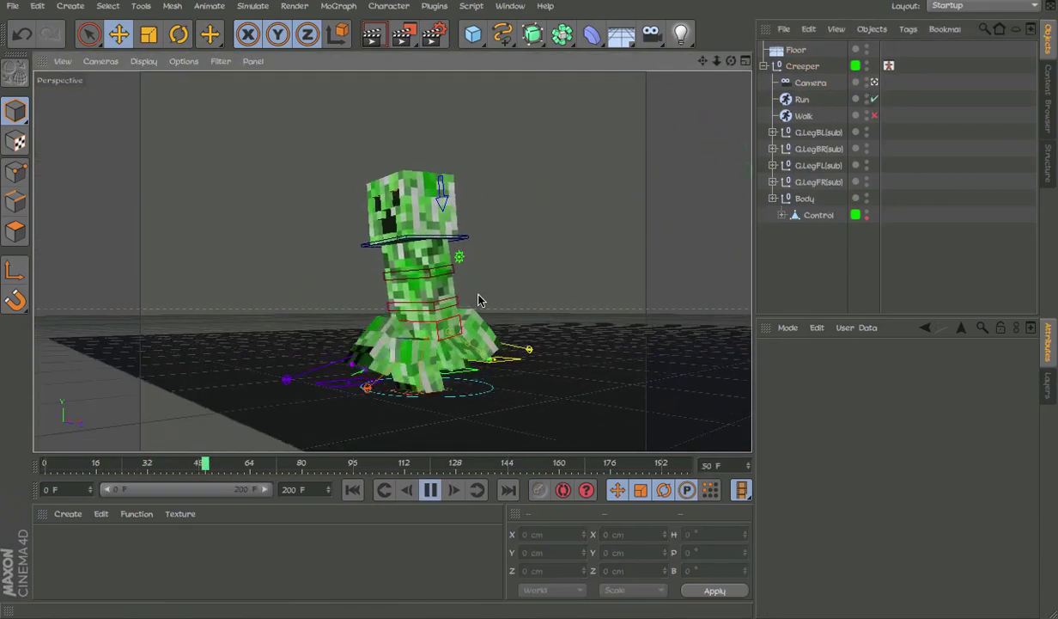
pyautogui.keyDown('alt'); pyautogui.moveTo(354, 344); pyautogui.dragTo(331, 371); pyautogui.keyUp('alt')
pyautogui.keyDown('alt'); pyautogui.moveTo(331, 371); pyautogui.dragTo(391, 260, button='middle'); pyautogui.keyUp('alt')
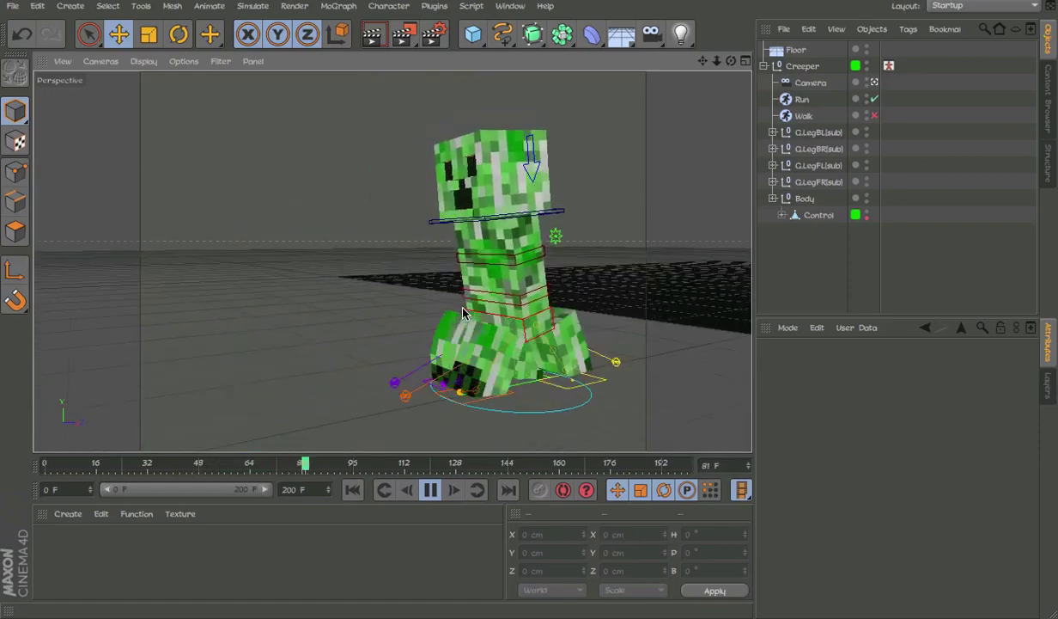
pyautogui.keyDown('alt'); pyautogui.moveTo(476, 380); pyautogui.dragTo(430, 395, button='middle'); pyautogui.keyUp('alt')
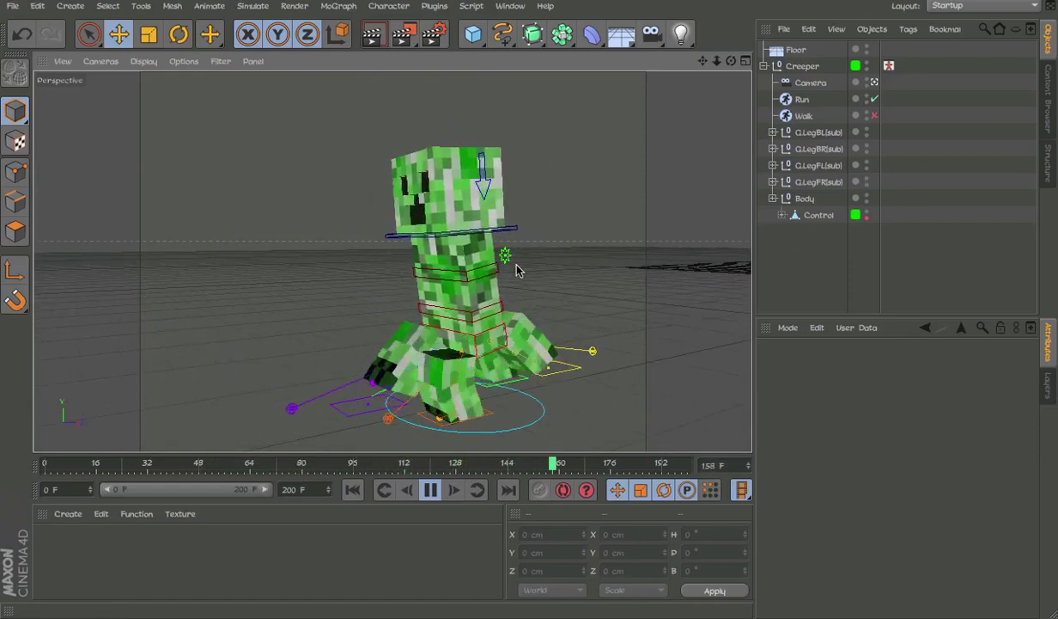
# - Disable the Run motion and enable the Walk motion while the animation plays
pyautogui.keyDown('alt'); pyautogui.moveTo(461, 303); pyautogui.dragTo(558, 249); pyautogui.keyUp('alt')
pyautogui.moveTo(392, 261)
pyautogui.keyDown('alt'); pyautogui.mouseDown()
pyautogui.moveTo(539, 326)
pyautogui.moveTo(586, 326)
pyautogui.moveTo(546, 338)
pyautogui.moveTo(395, 262)
pyautogui.mouseUp(); pyautogui.keyUp('alt')
pyautogui.keyDown('alt'); pyautogui.moveTo(392, 260); pyautogui.dragTo(603, 291); pyautogui.keyUp('alt')
pyautogui.click(875, 99)
pyautogui.click(874, 116)
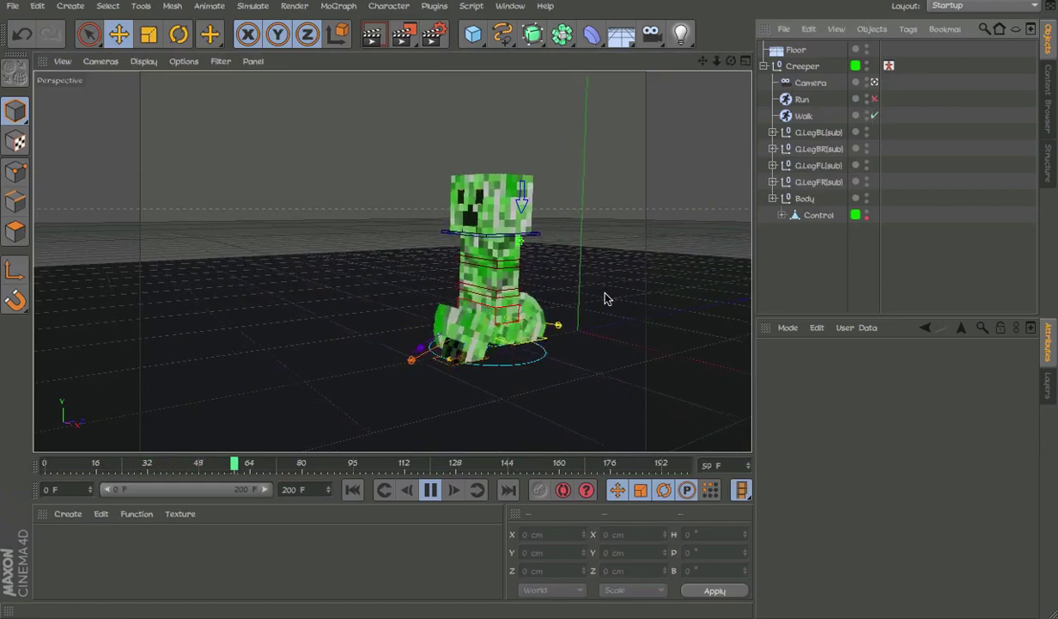
# - Try a Time of 9 F on the Walk motion and undo the time change
pyautogui.click(799, 115)
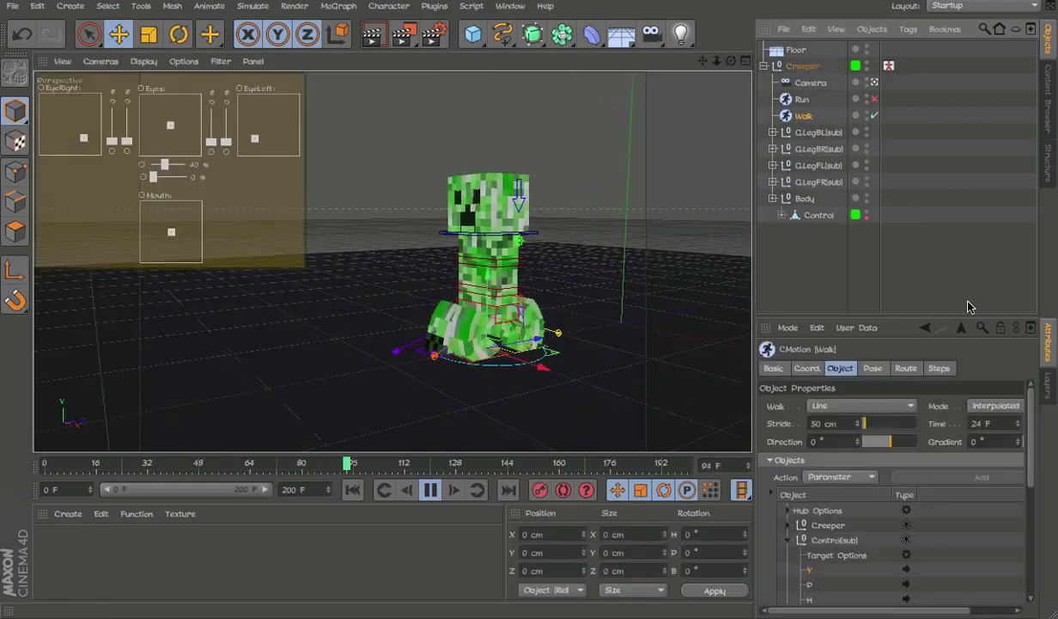
pyautogui.moveTo(1020, 423); pyautogui.dragTo(1020, 435)
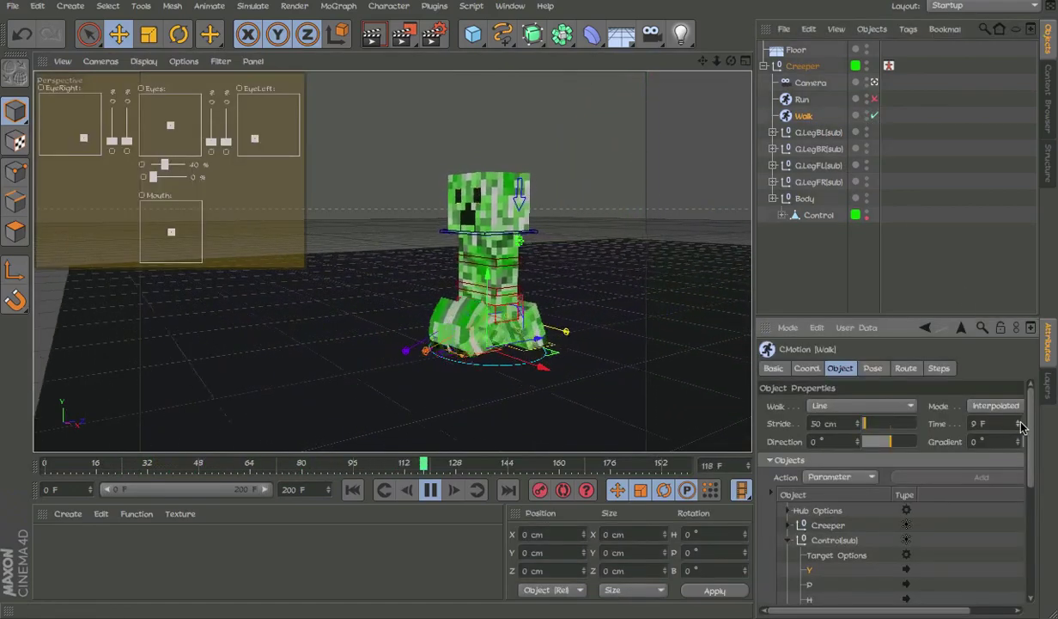
pyautogui.click(1020, 422)
pyautogui.click(1019, 421)
pyautogui.hotkey('ctrl', 'z')
# - Stop the playback, return to frame 0 and disable the Walk motion
pyautogui.click(432, 490)
pyautogui.moveTo(417, 465); pyautogui.dragTo(447, 466)
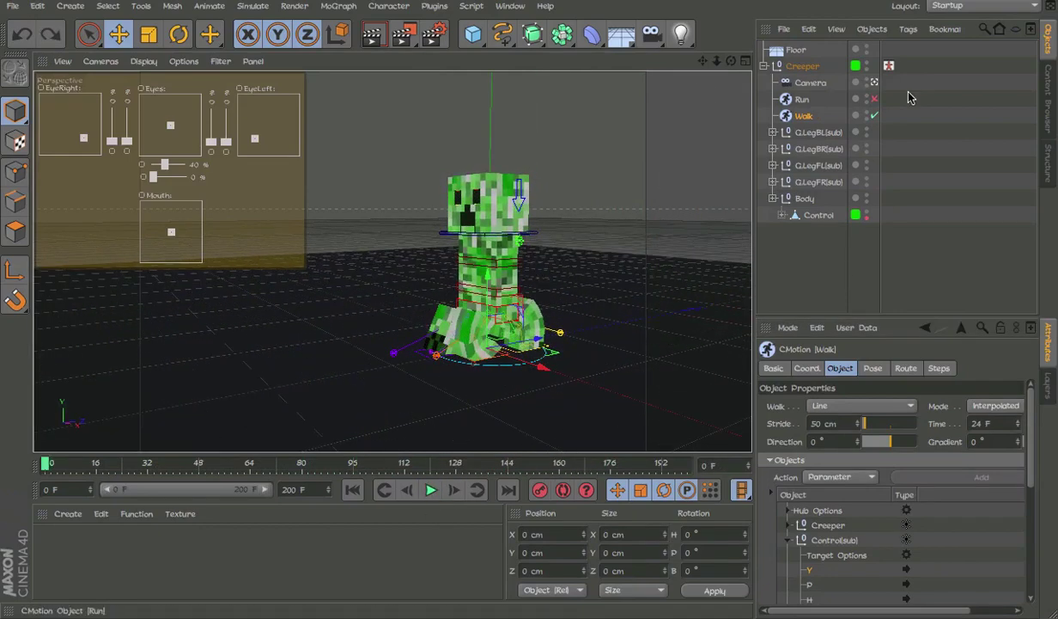
pyautogui.click(875, 115)
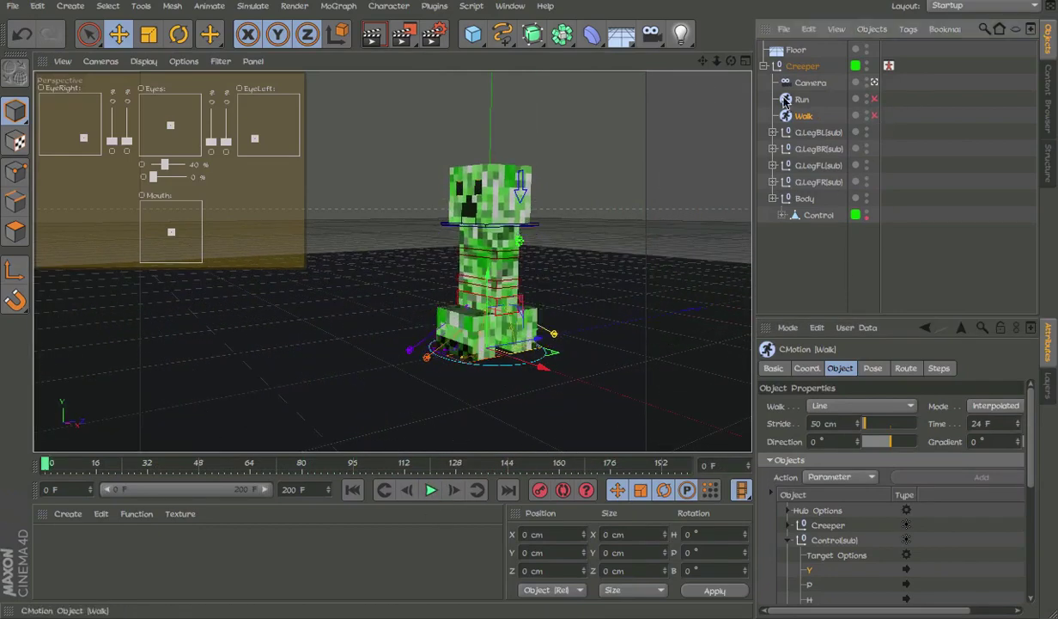
# - Collapse the Creeper hierarchy and delete the Floor object from the scene
pyautogui.click(765, 66)
pyautogui.click(818, 67)
pyautogui.click(808, 140)
pyautogui.keyDown('alt'); pyautogui.moveTo(455, 287); pyautogui.dragTo(509, 319); pyautogui.keyUp('alt')
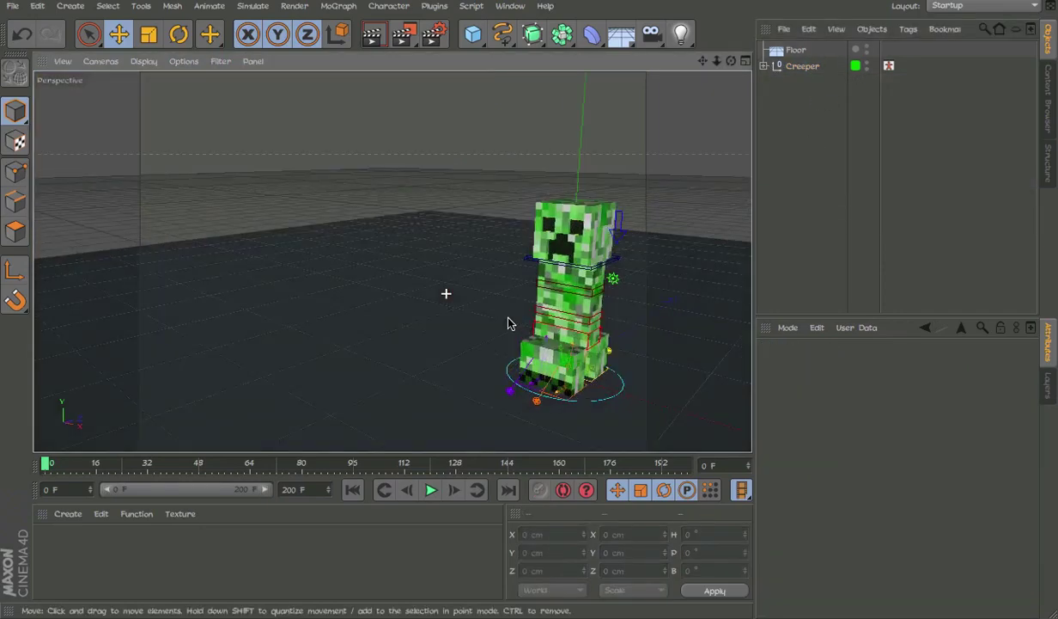
pyautogui.click(654, 322)
pyautogui.press('Delete')
# - Examine the Creeper rig in the viewport from several angles and distances
pyautogui.keyDown('alt'); pyautogui.moveTo(655, 324); pyautogui.dragTo(374, 272); pyautogui.keyUp('alt')
pyautogui.scroll(-5, 463, 273)
pyautogui.keyDown('alt'); pyautogui.moveTo(463, 272); pyautogui.dragTo(495, 269); pyautogui.keyUp('alt')
pyautogui.scroll(8, 469, 227)
pyautogui.keyDown('alt'); pyautogui.moveTo(450, 226); pyautogui.dragTo(182, 199); pyautogui.keyUp('alt')
pyautogui.scroll(-5, 477, 219)
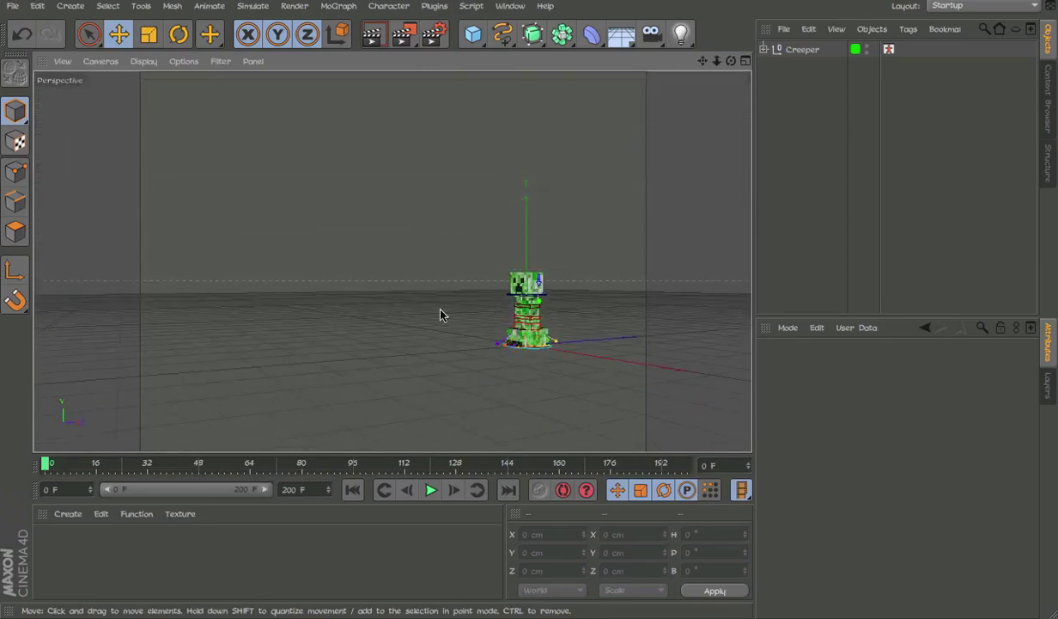
pyautogui.scroll(3, 578, 352)
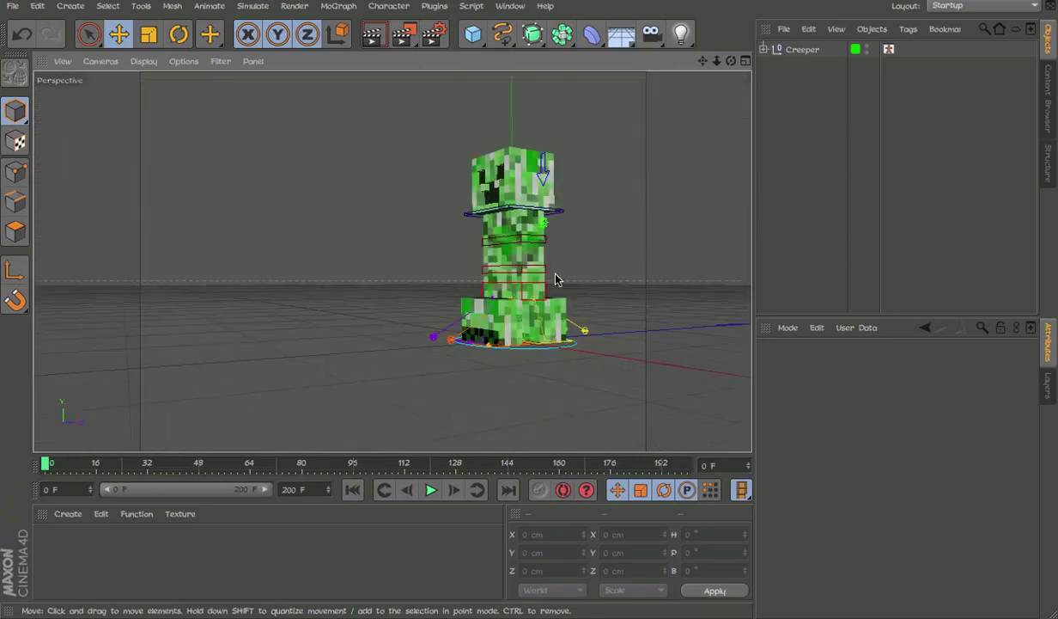
pyautogui.scroll(3, 555, 279)
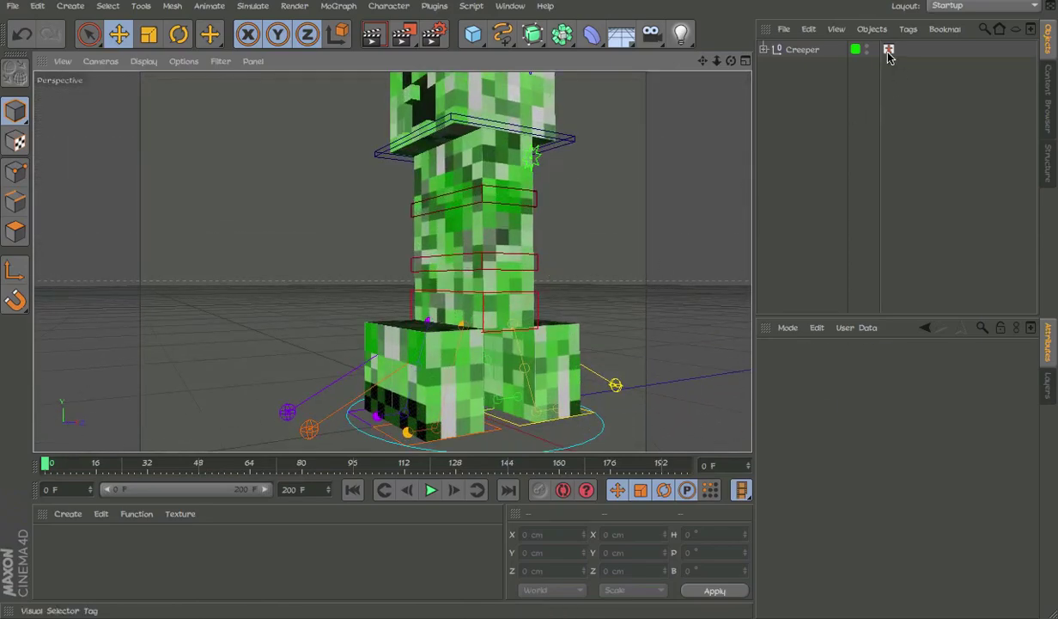
# - Open the Creeper's Visual Selector, try selecting several controllers together, and pick only the uppermost red torso controller for the Rotate tool
pyautogui.doubleClick(889, 51)
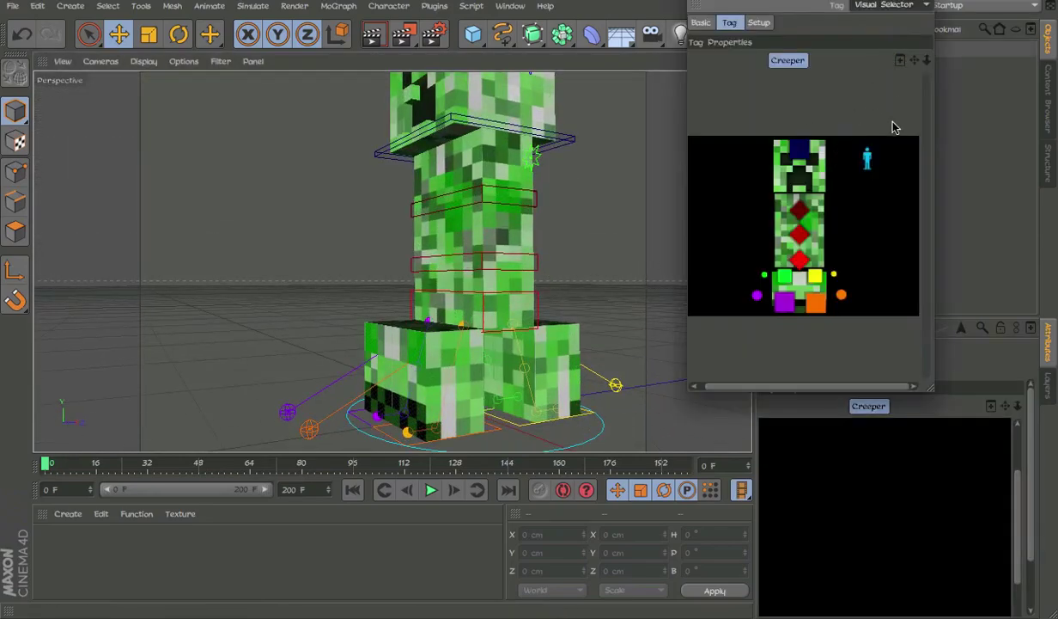
pyautogui.moveTo(893, 123); pyautogui.dragTo(713, 295)
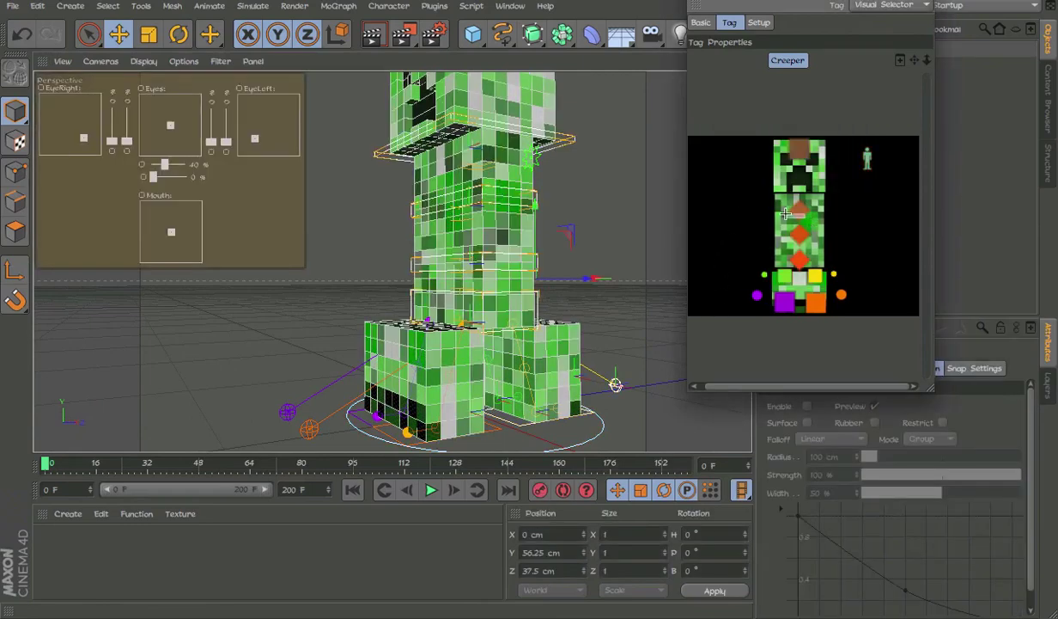
pyautogui.click(797, 208)
pyautogui.press('r')
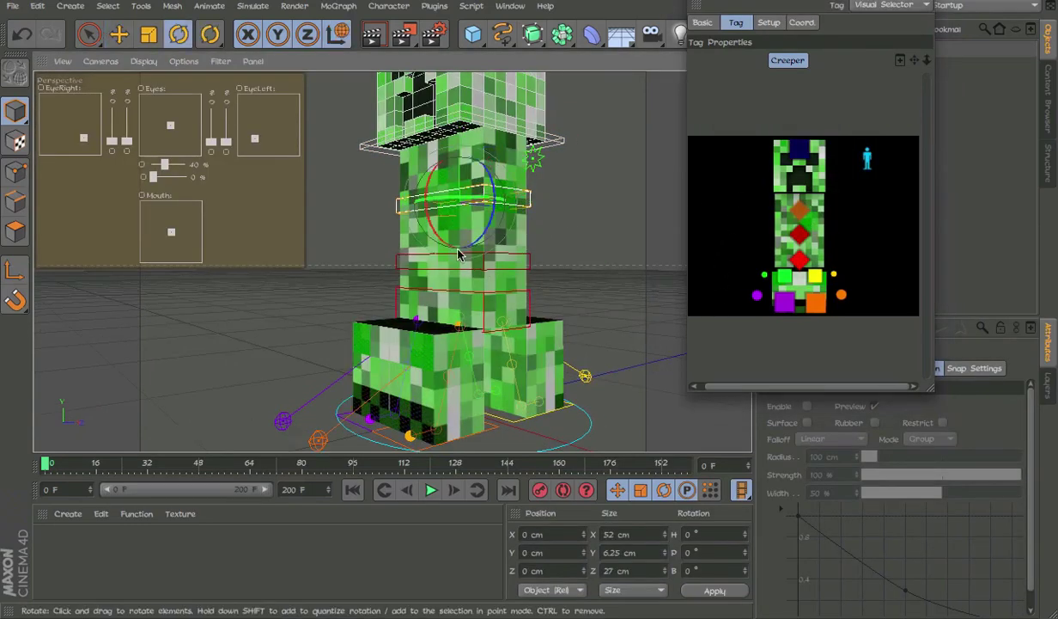
# - Deselect the torso controller and close the Visual Selector window
pyautogui.scroll(-3, 458, 253)
pyautogui.click(528, 354)
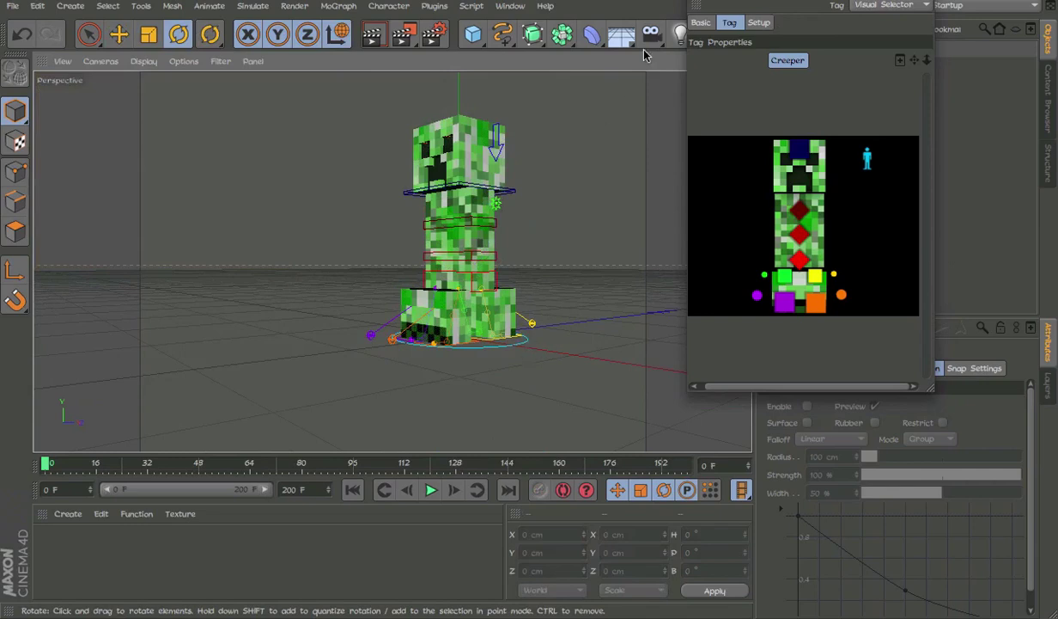
pyautogui.click(695, 1)
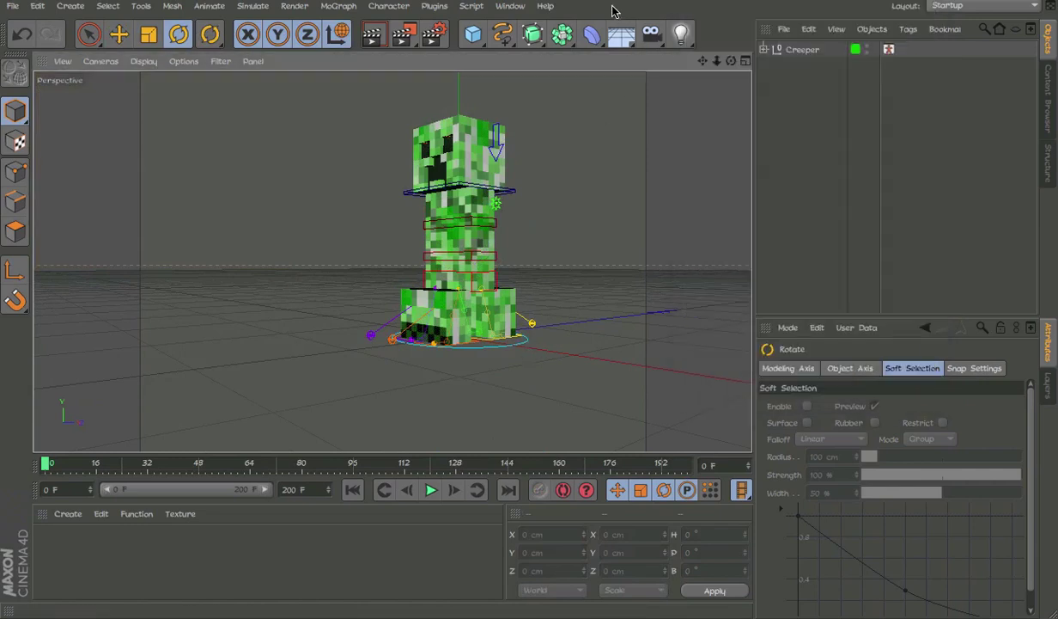